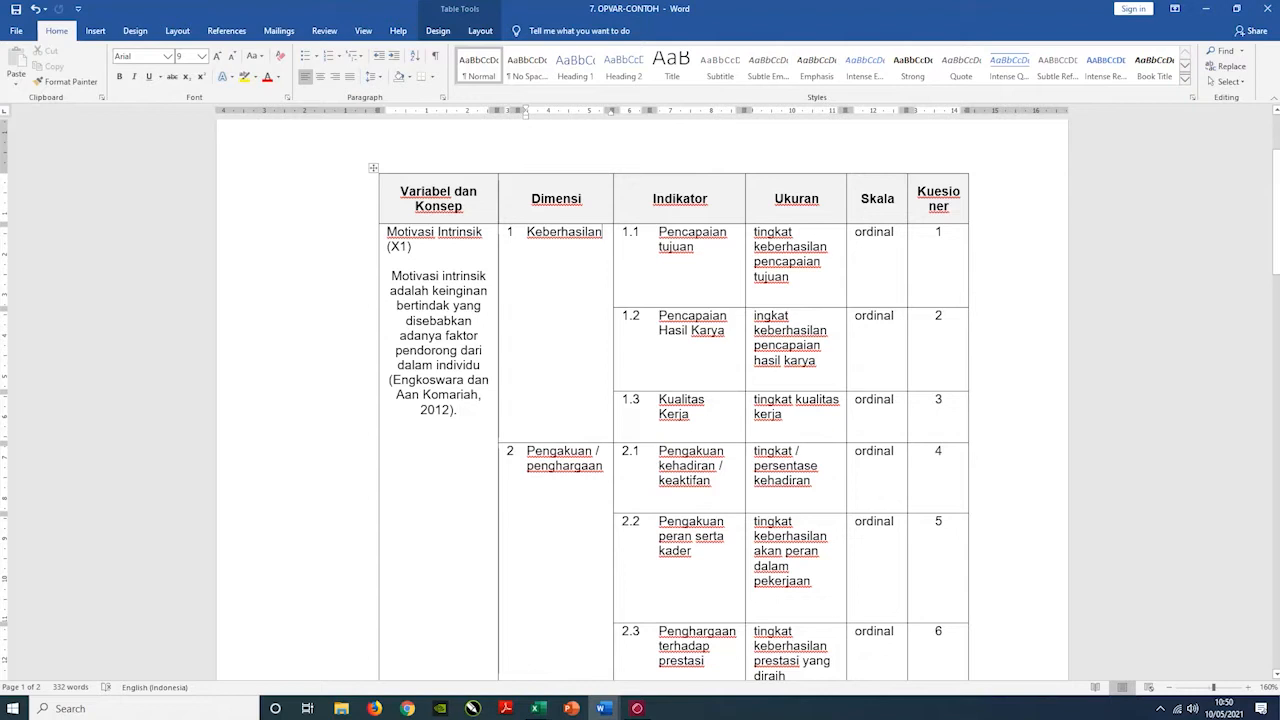
- Examine the columns of the operational variable table, from Dimensi and Indikator through Ukuran, Skala and Kuesioner
click(813, 236)
drag(790, 277, 755, 232)
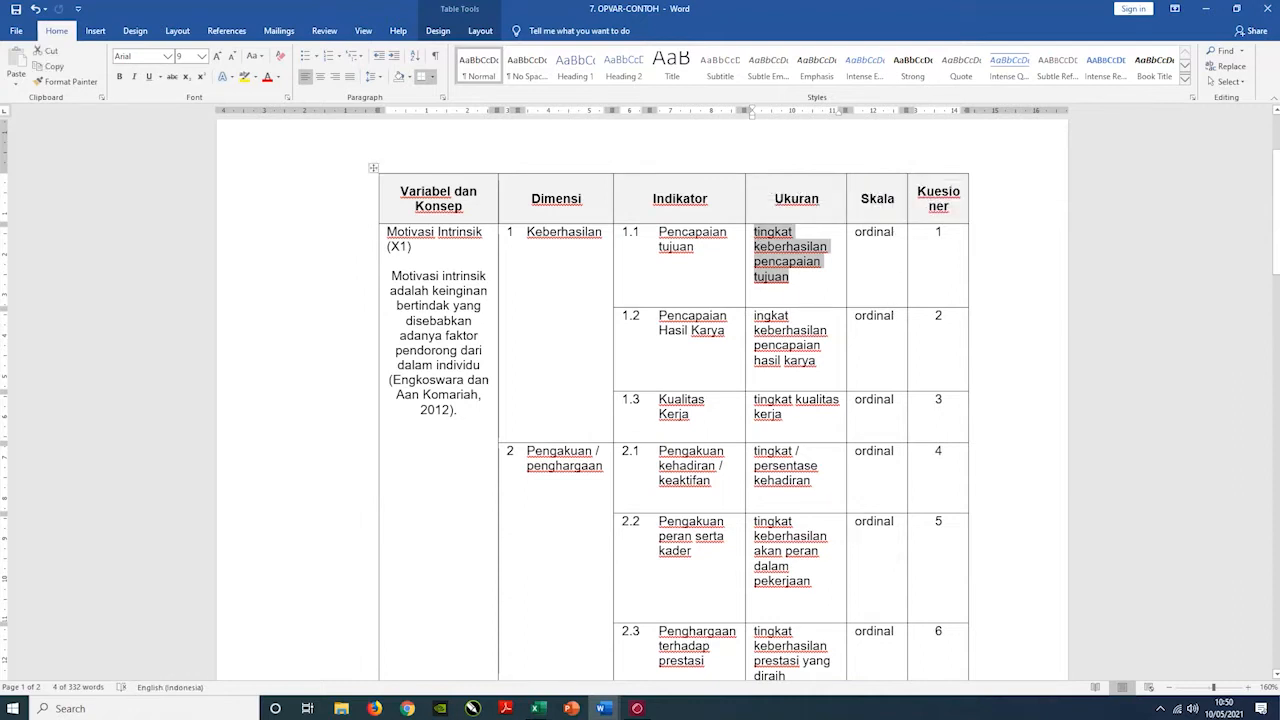
click(899, 233)
click(962, 235)
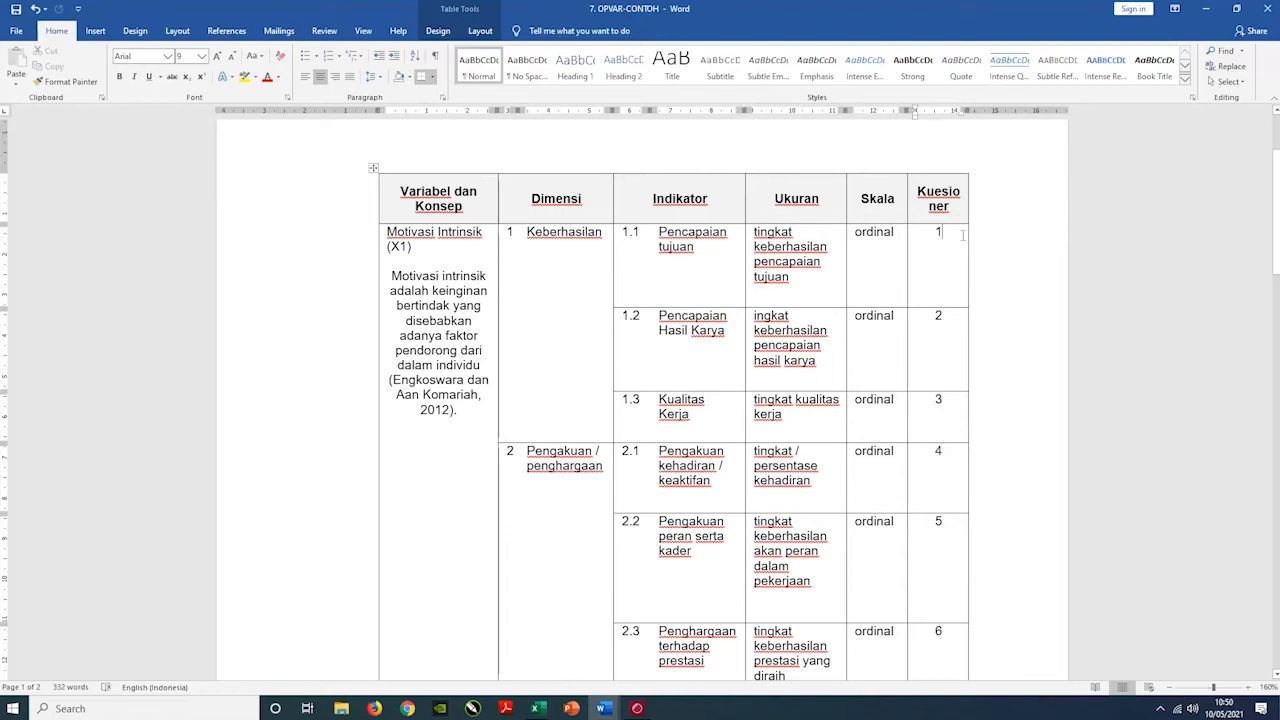
click(775, 170)
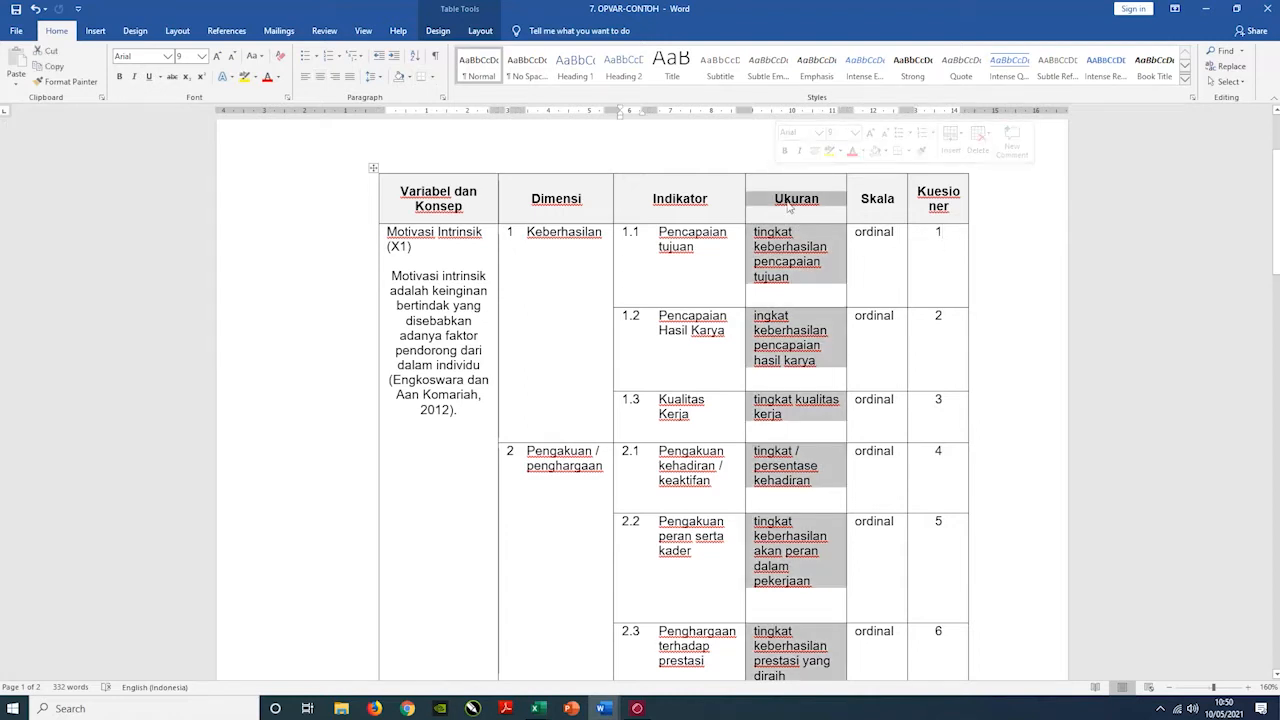
click(540, 265)
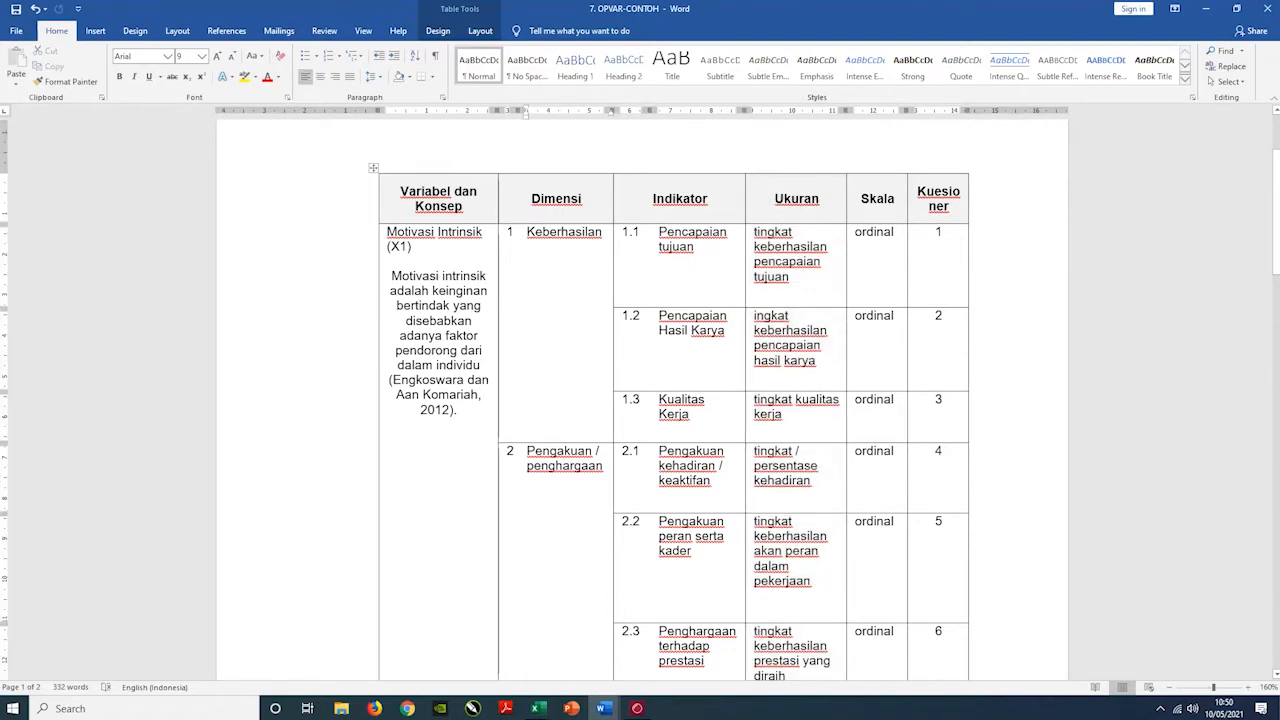
click(583, 207)
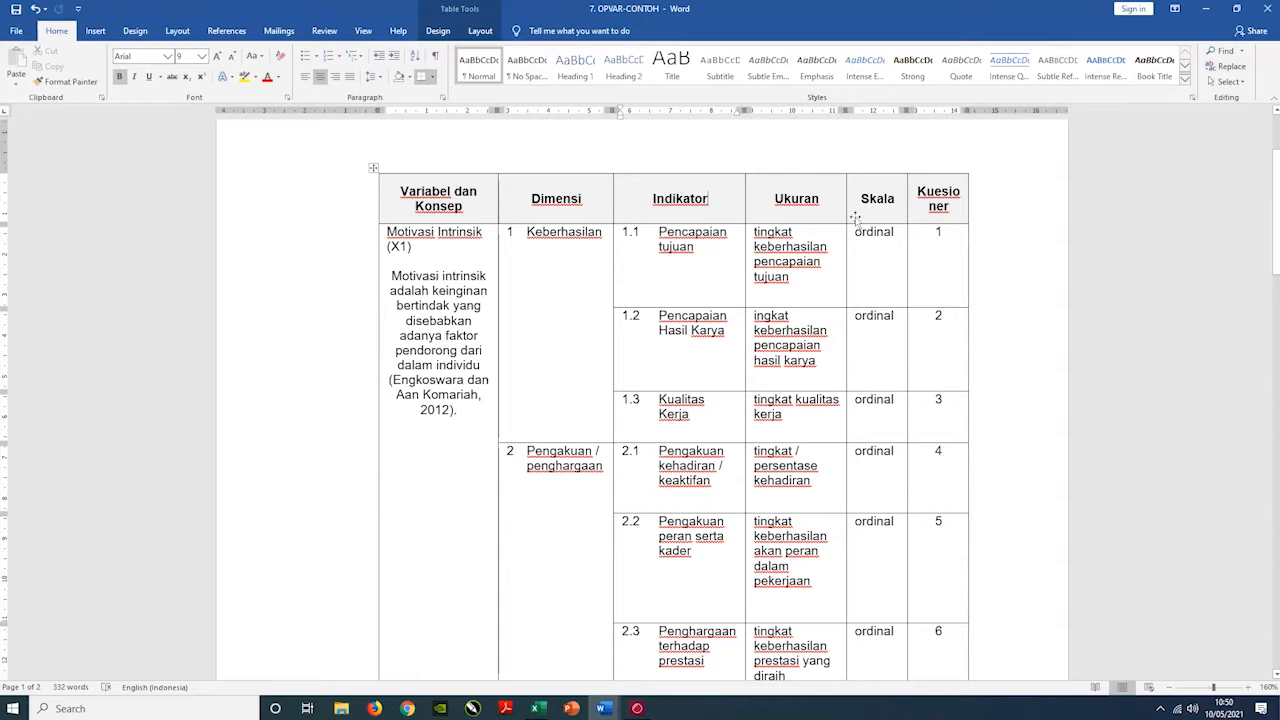
click(889, 198)
click(949, 206)
click(603, 236)
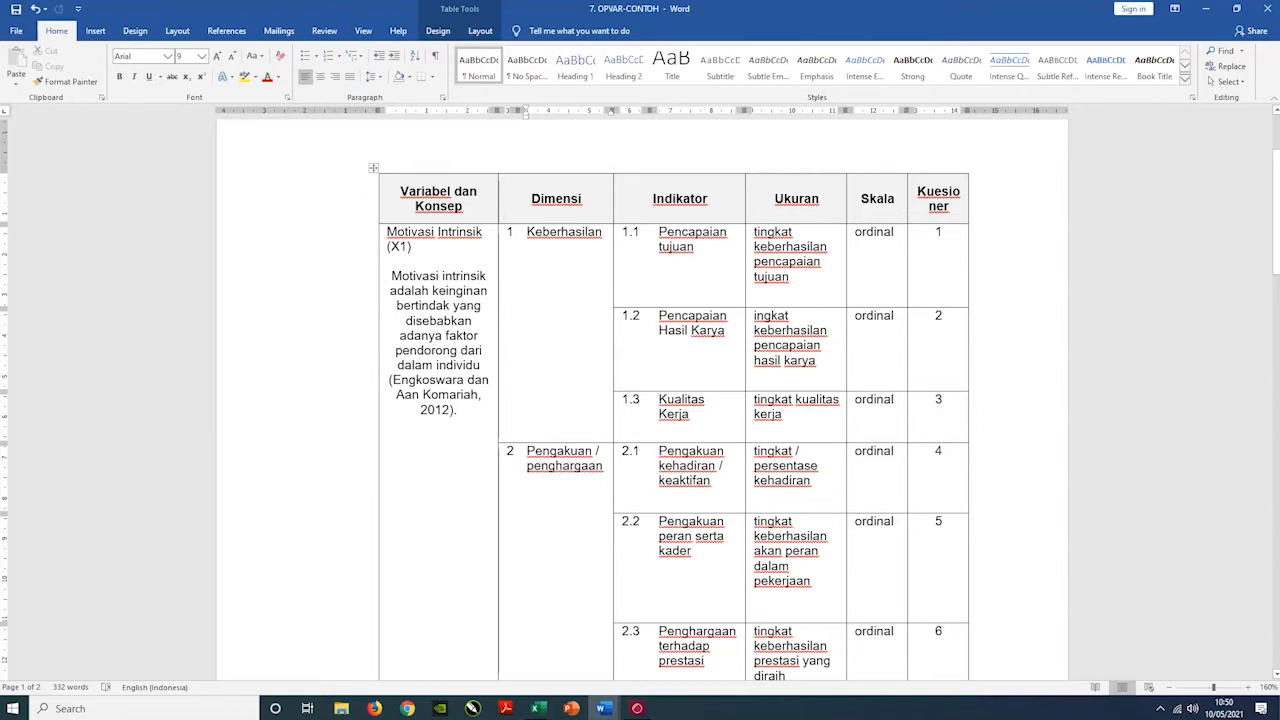
- Examine the Keberhasilan indicators 1.1 to 1.3 and their matching item numbers in the Kuesioner column
click(729, 333)
click(895, 405)
click(942, 316)
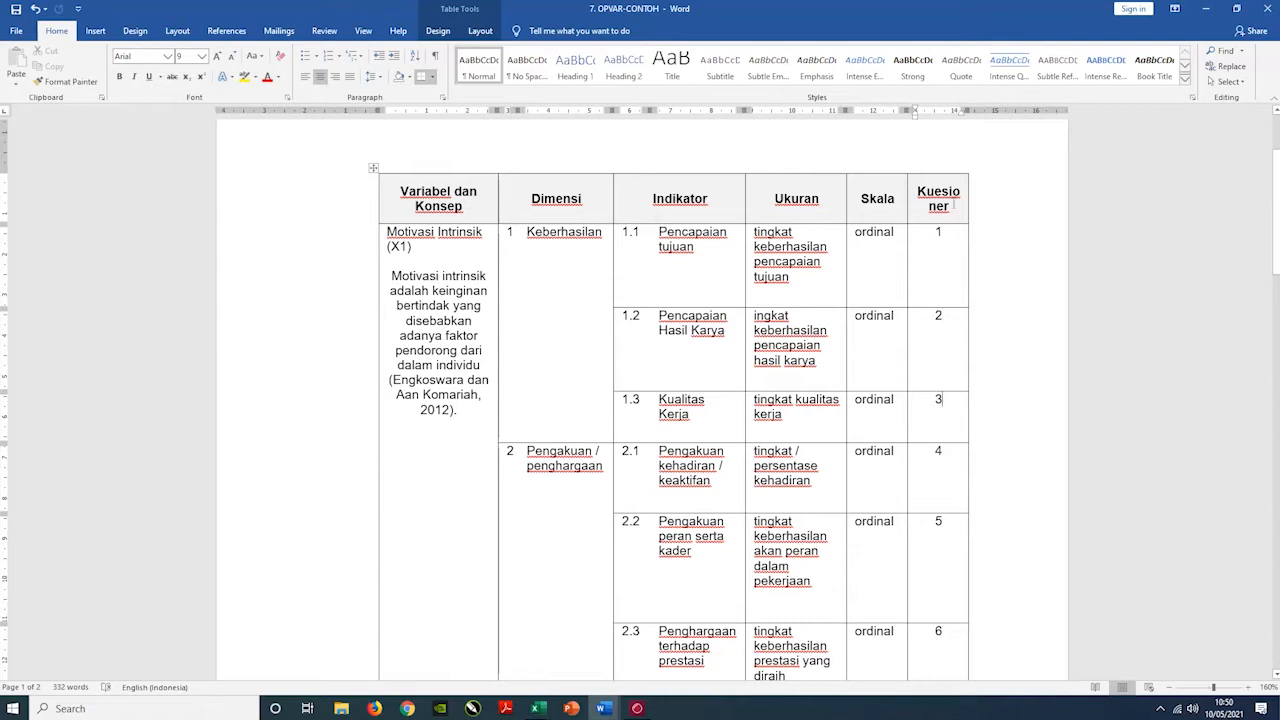
drag(946, 234, 931, 229)
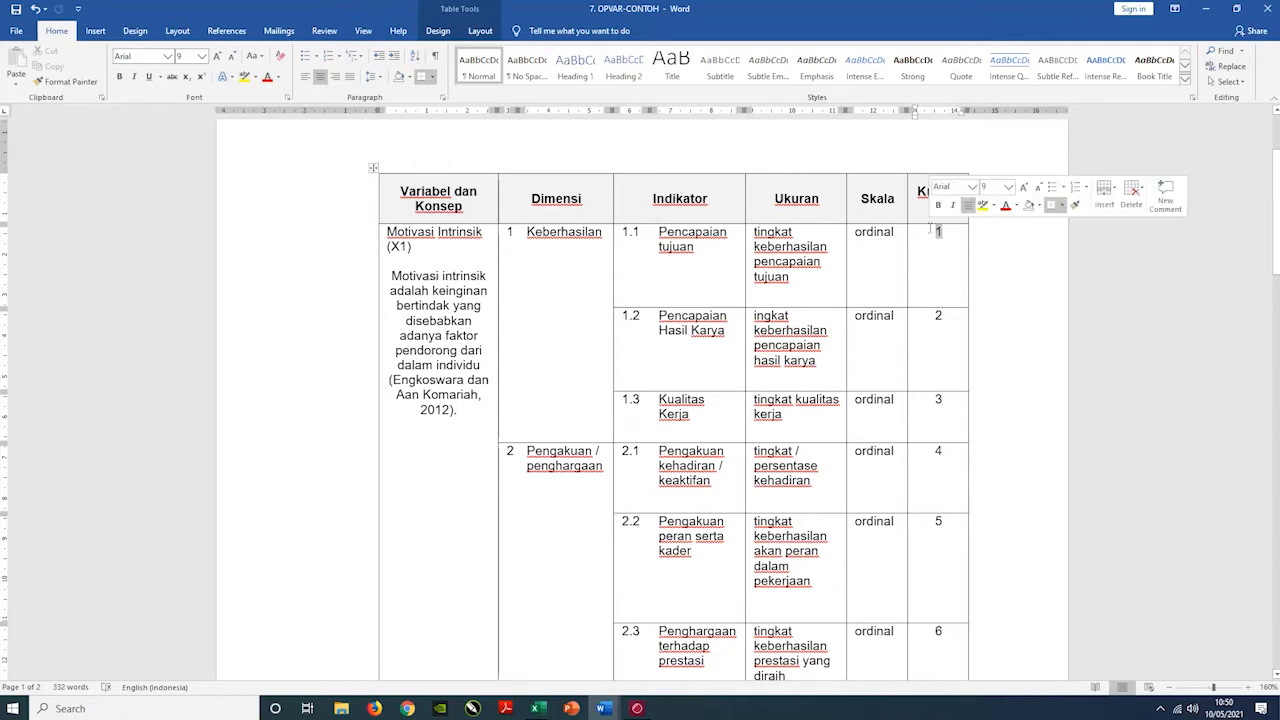
drag(944, 317, 934, 316)
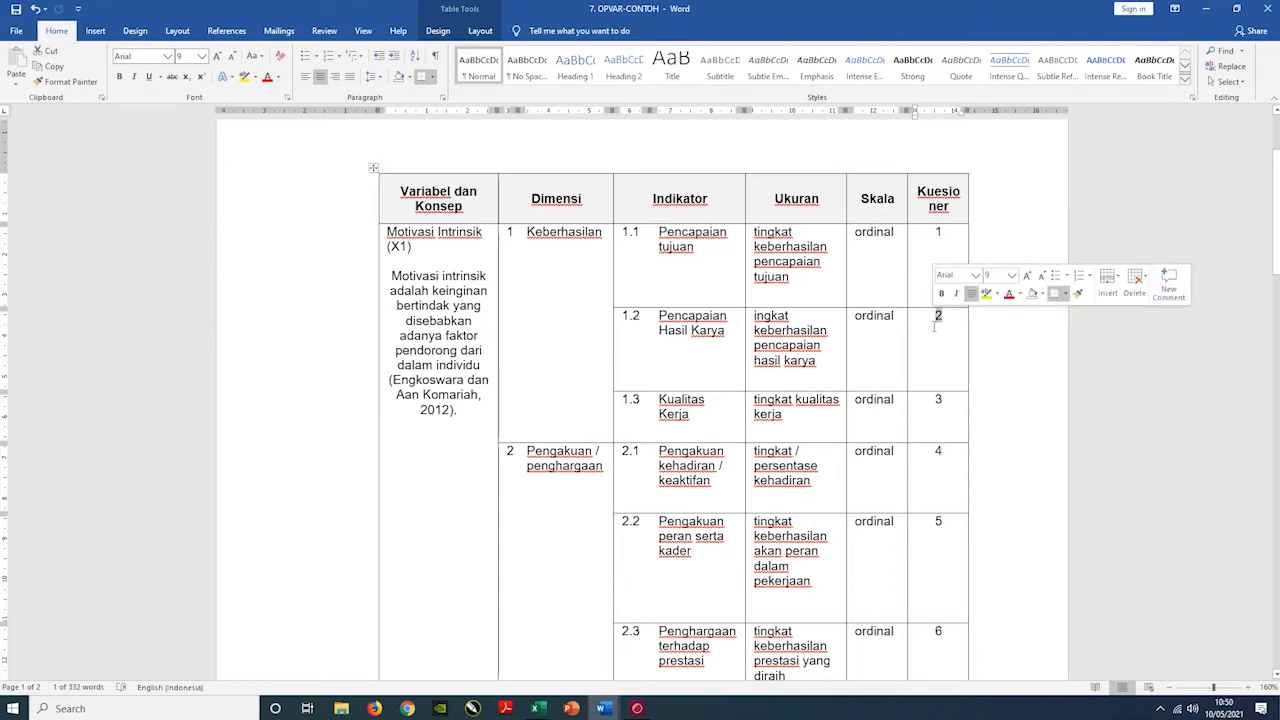
click(942, 400)
drag(942, 400, 934, 400)
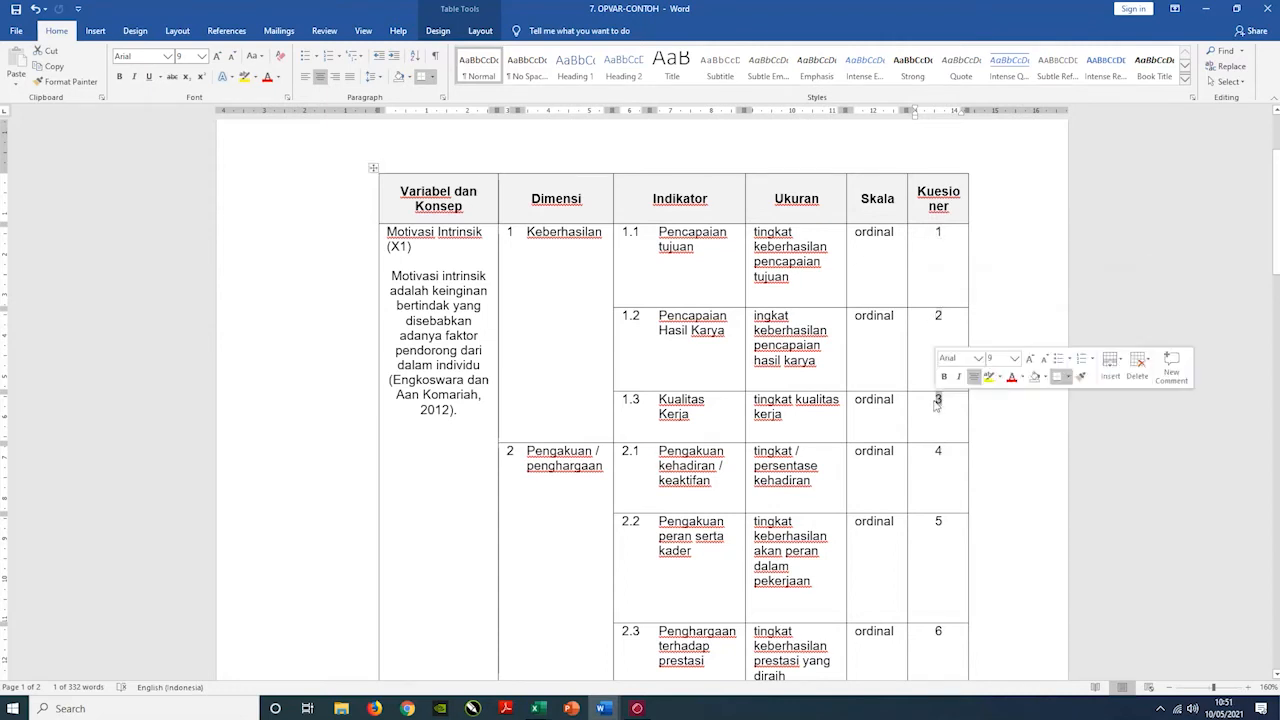
click(695, 248)
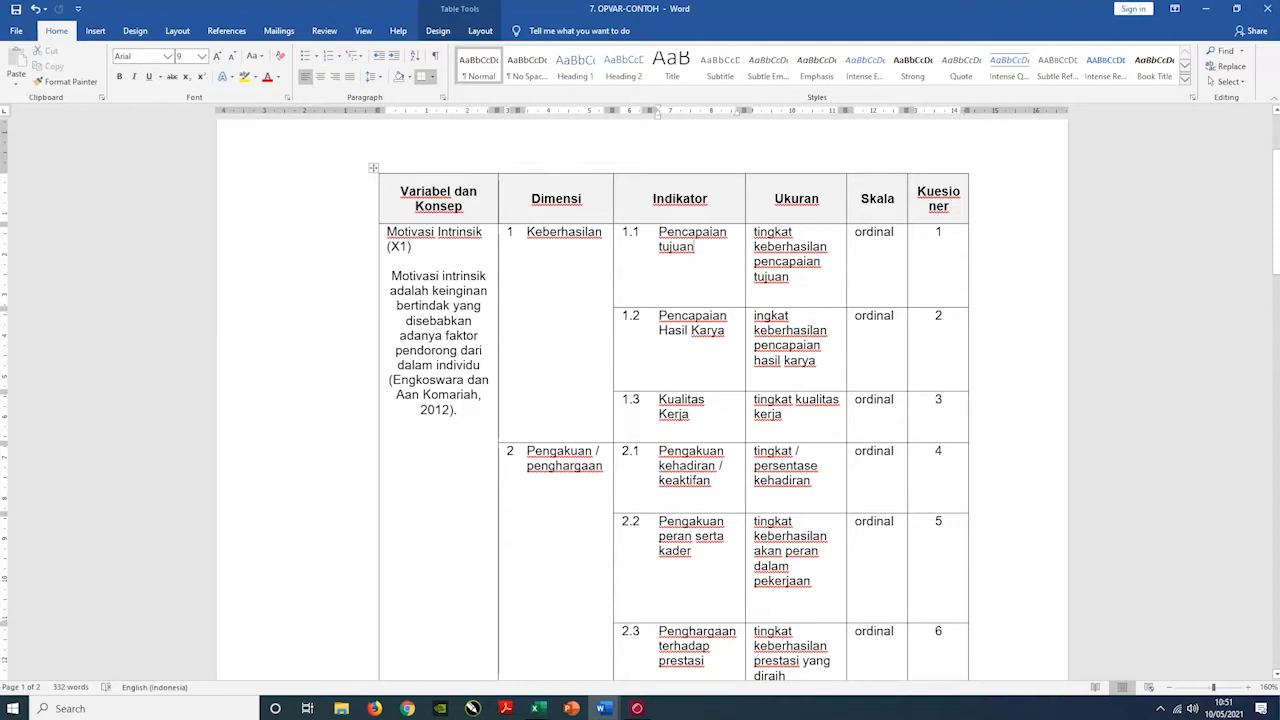
click(943, 232)
click(728, 332)
click(547, 251)
- Switch to the document 8. KUESIONER-CONTOH and review the three statements under Keberhasilan
click(607, 708)
click(736, 614)
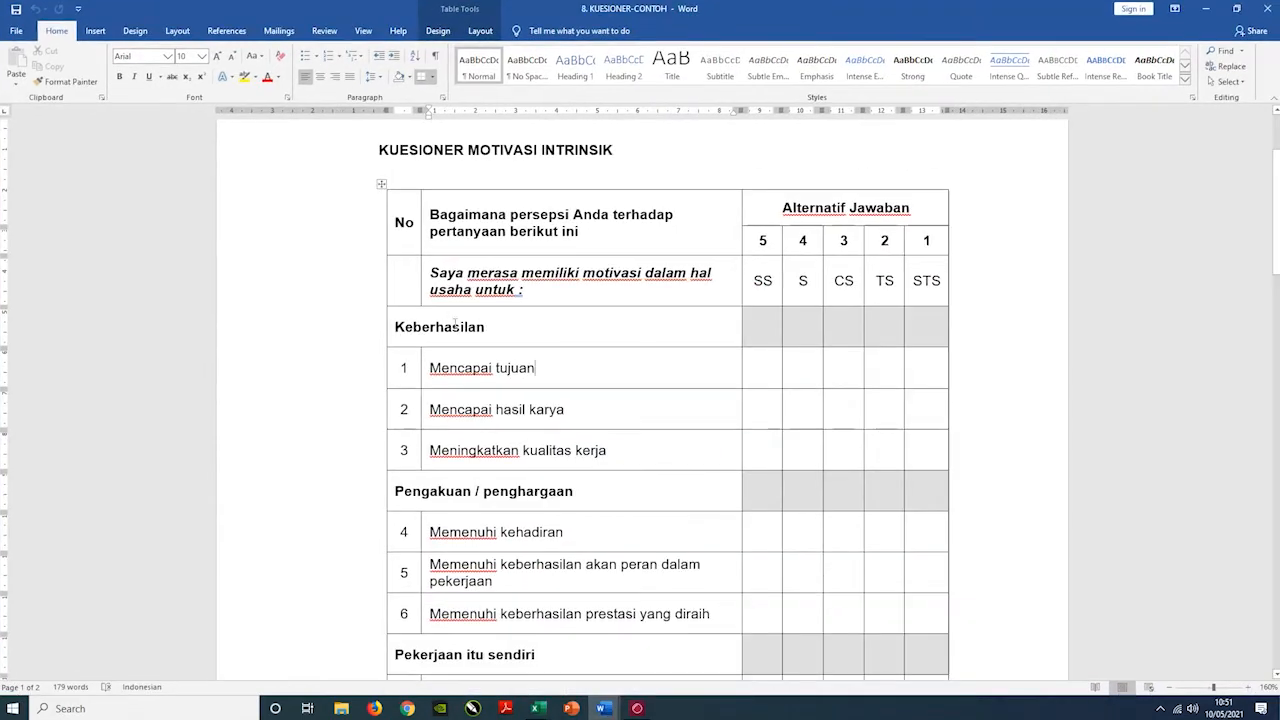
click(455, 326)
click(541, 369)
click(567, 411)
click(621, 456)
- Return to 7. OPVAR-CONTOH and check the questionnaire numbers against the Keberhasilan indicators
key(alt+Tab)
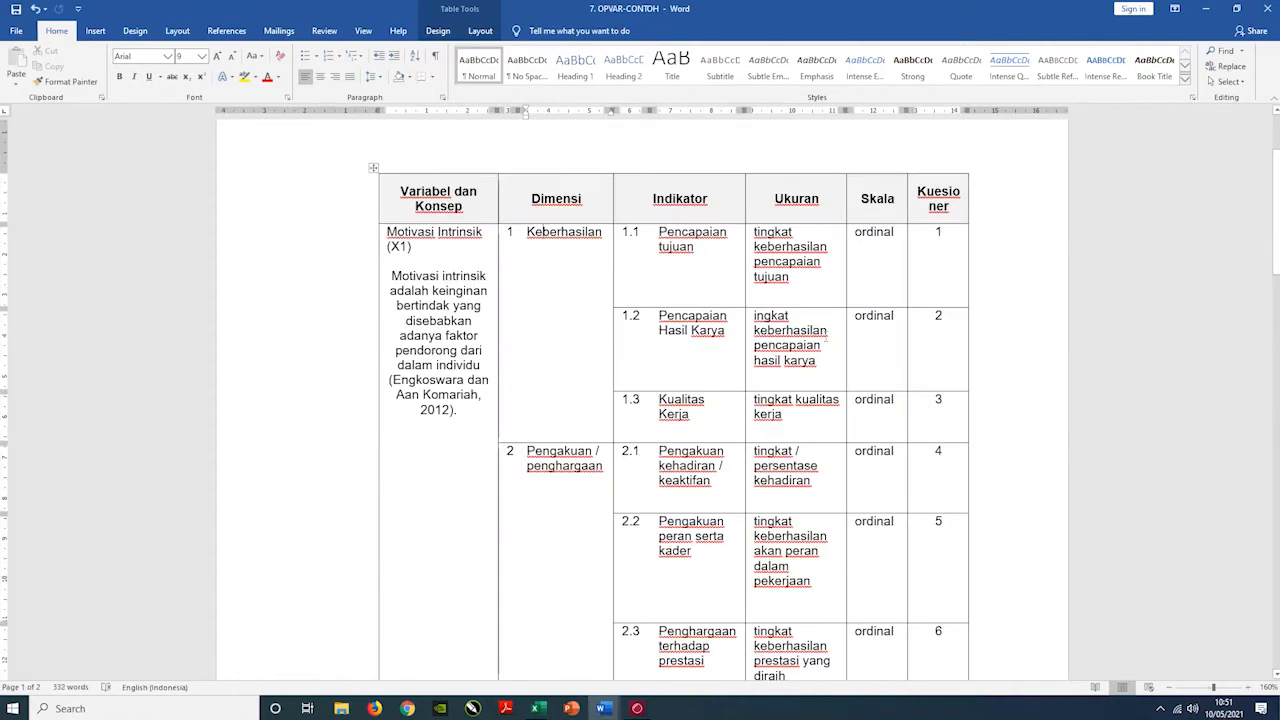
click(947, 296)
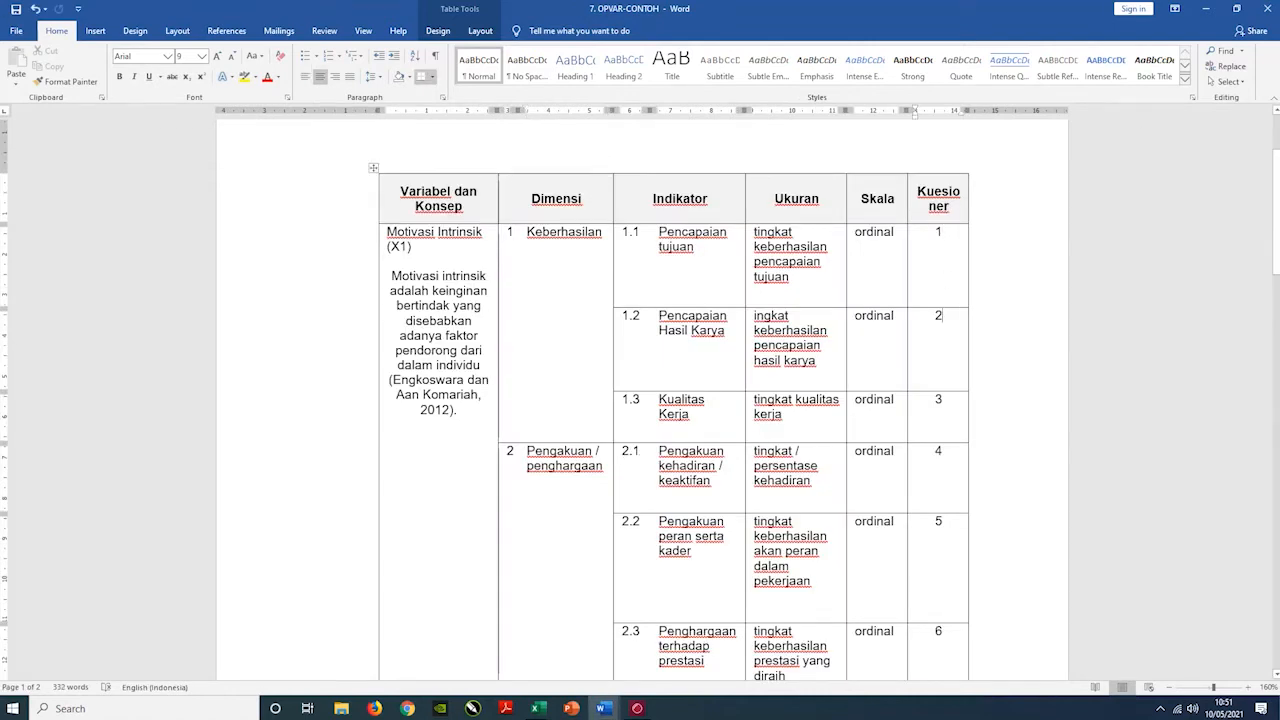
click(707, 250)
- In 8. KUESIONER-CONTOH, examine the introductory sentence, statements 1 to 3 and the Alternatif Jawaban heading
key(alt+Tab)
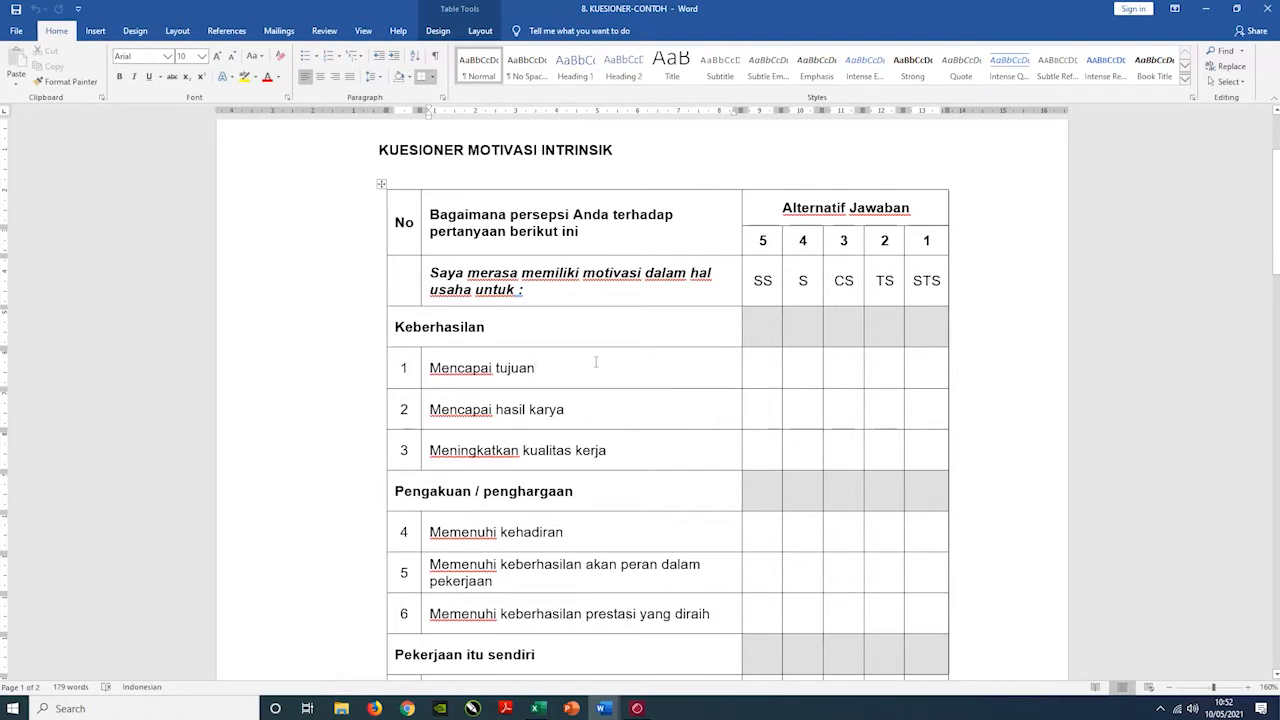
drag(541, 298, 431, 272)
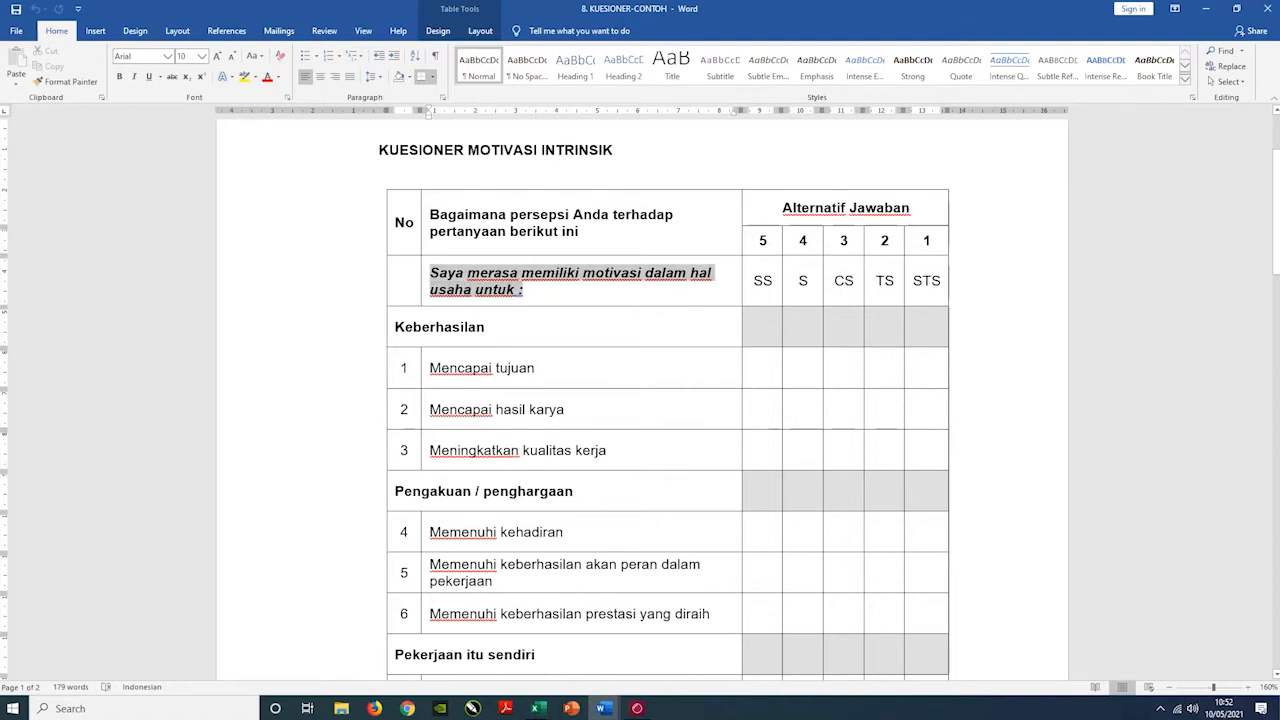
click(545, 368)
click(591, 408)
click(626, 448)
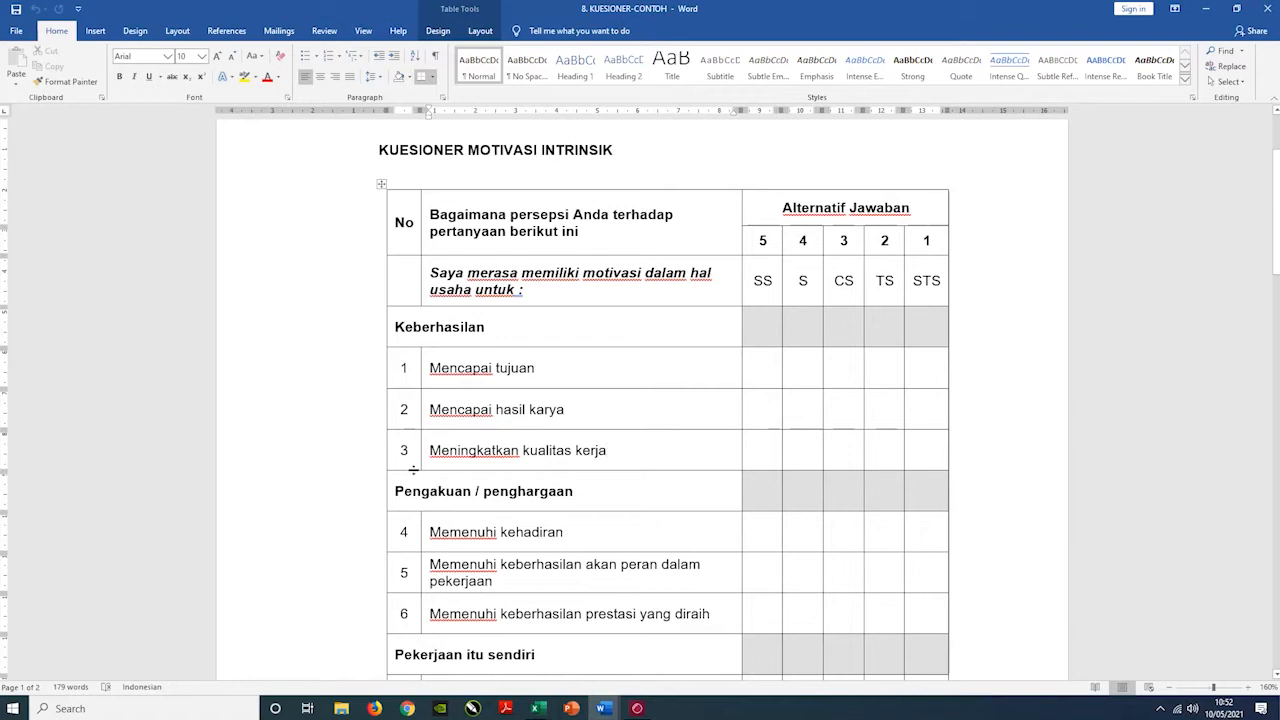
click(796, 367)
key(ctrl+e)
drag(778, 207, 910, 208)
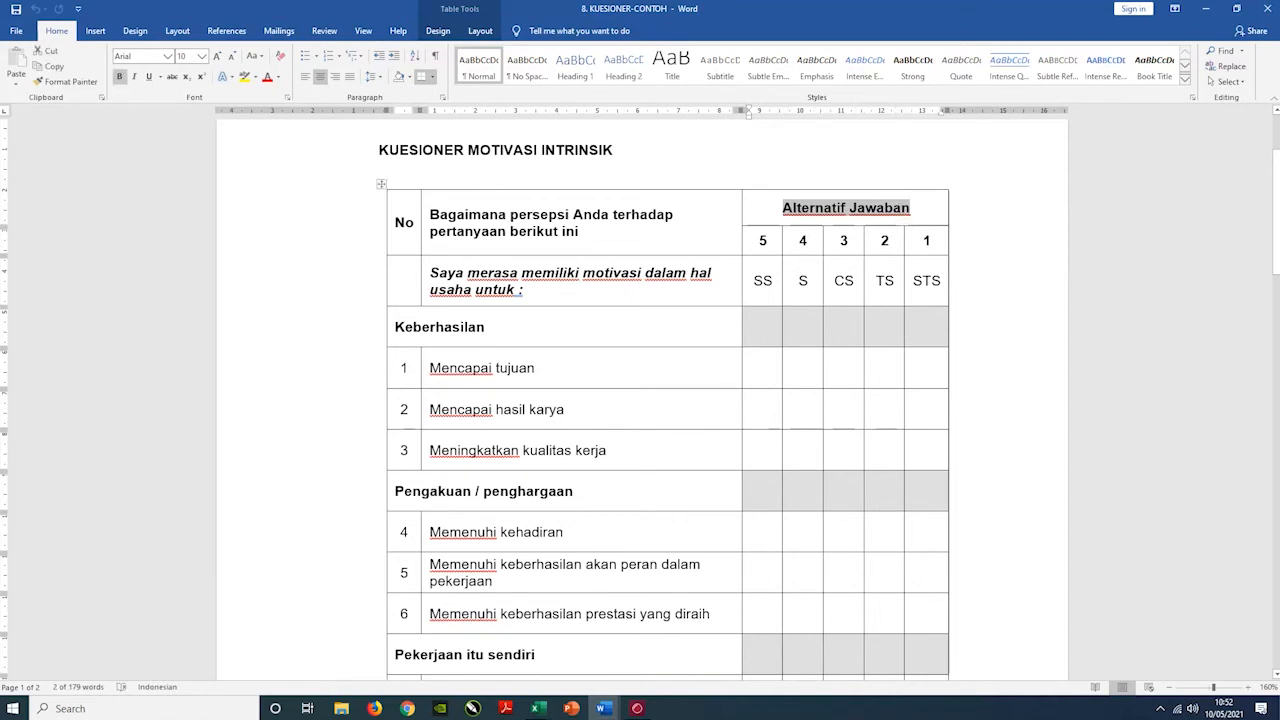
click(561, 364)
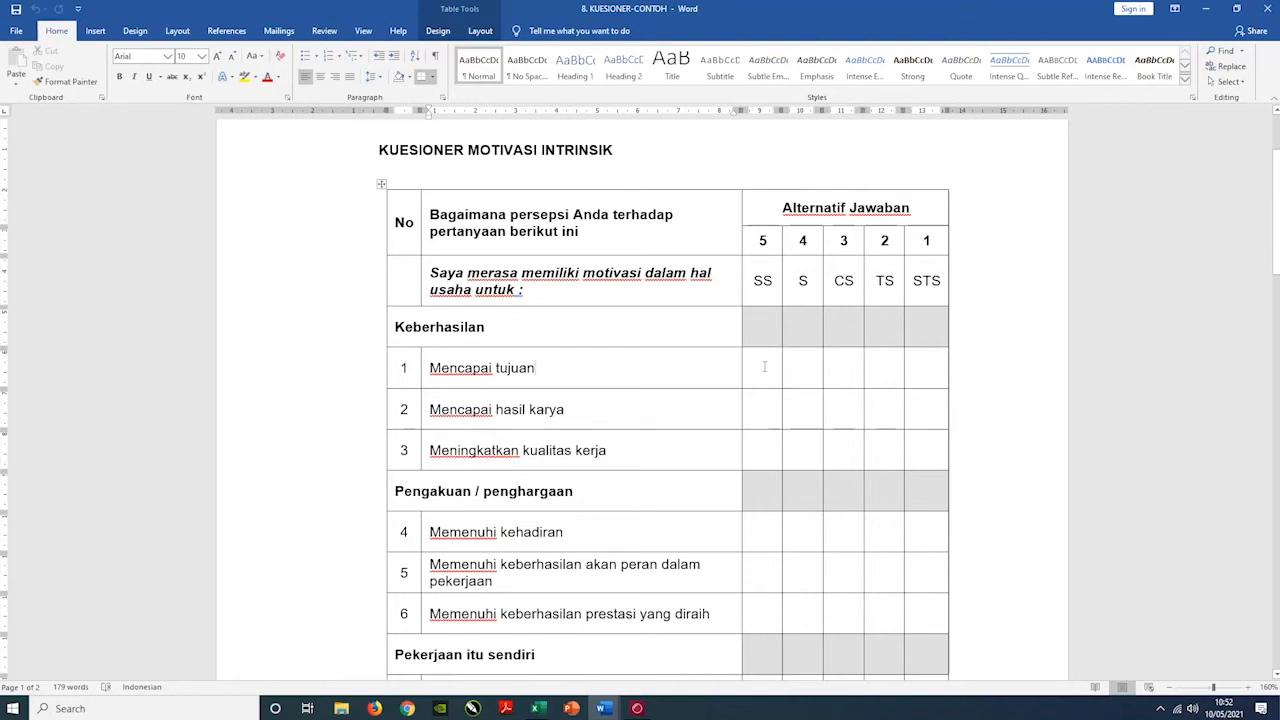
- Compare the Skala entry for indicator 1.1 in 7. OPVAR-CONTOH with the answer scores 5 to 1 in the questionnaire
key(alt+Tab)
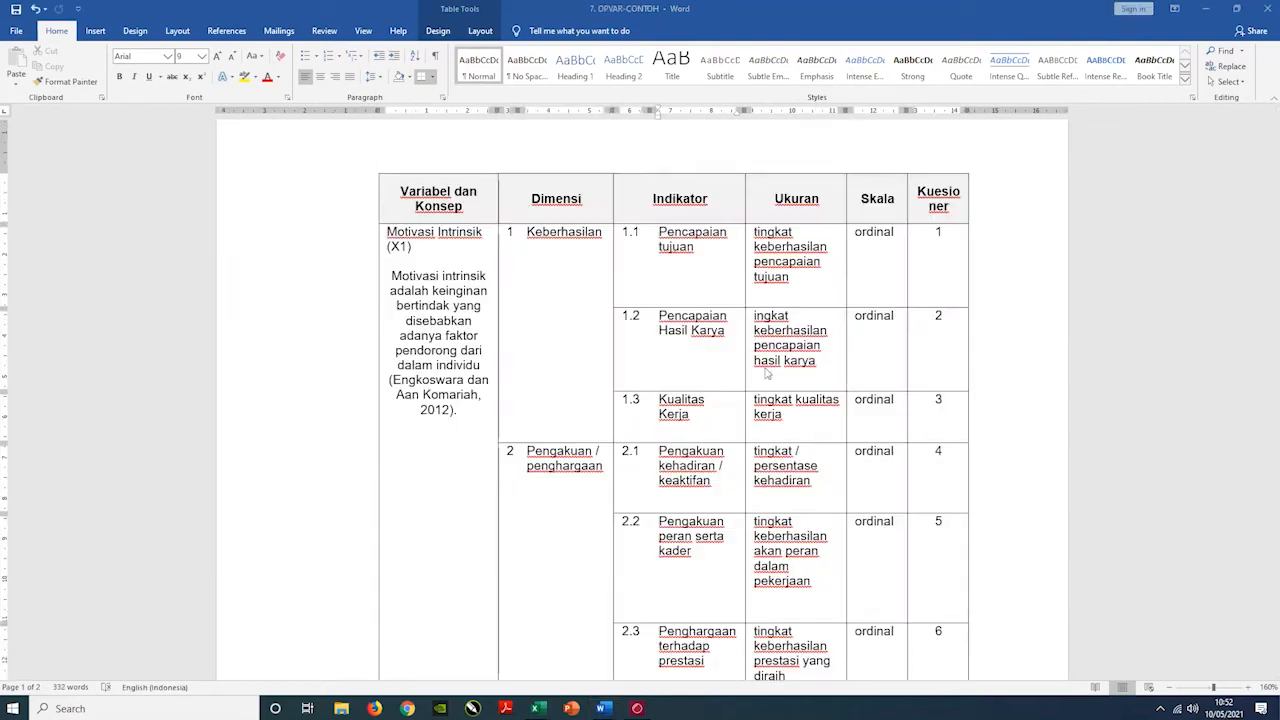
click(896, 238)
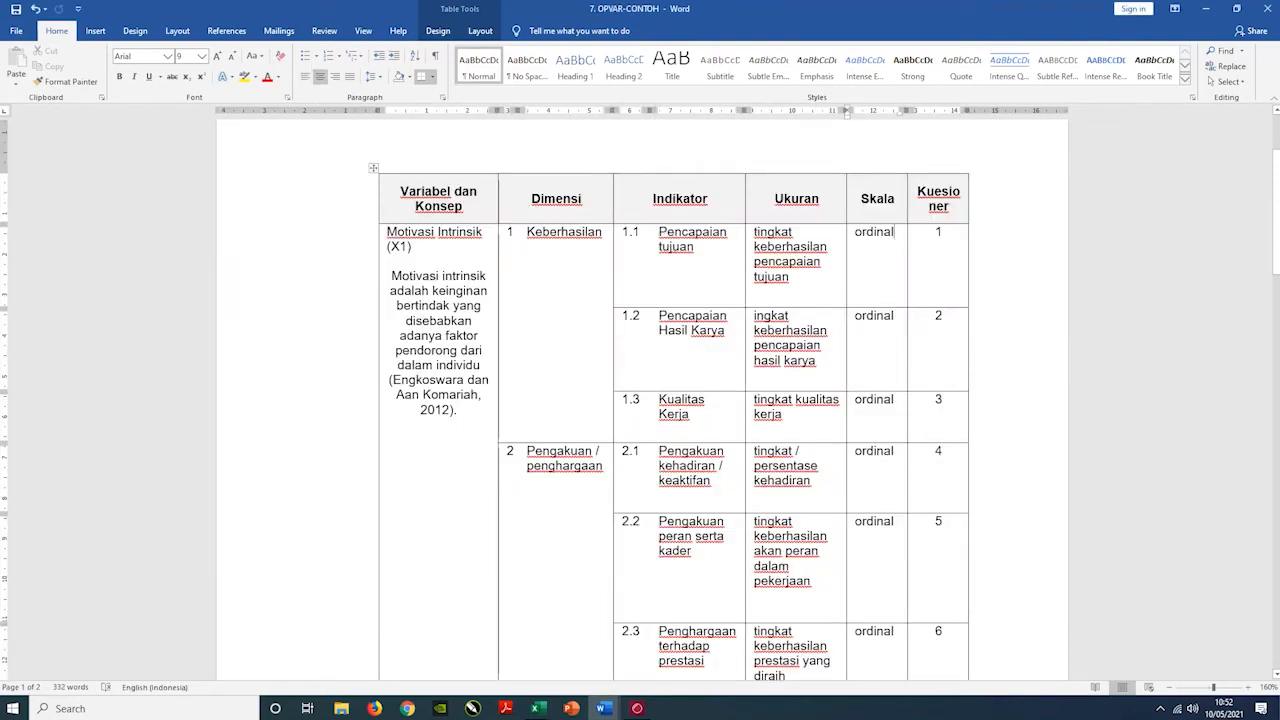
key(alt+Tab)
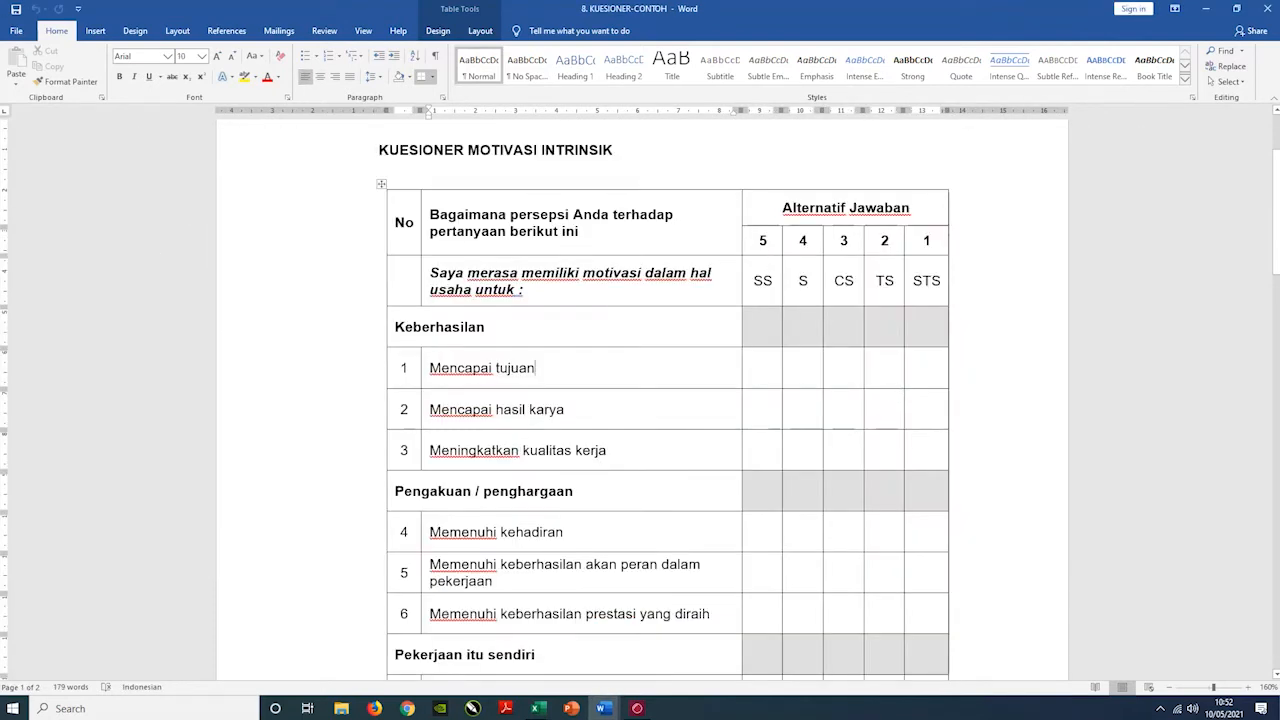
click(770, 246)
click(808, 241)
click(848, 240)
click(929, 241)
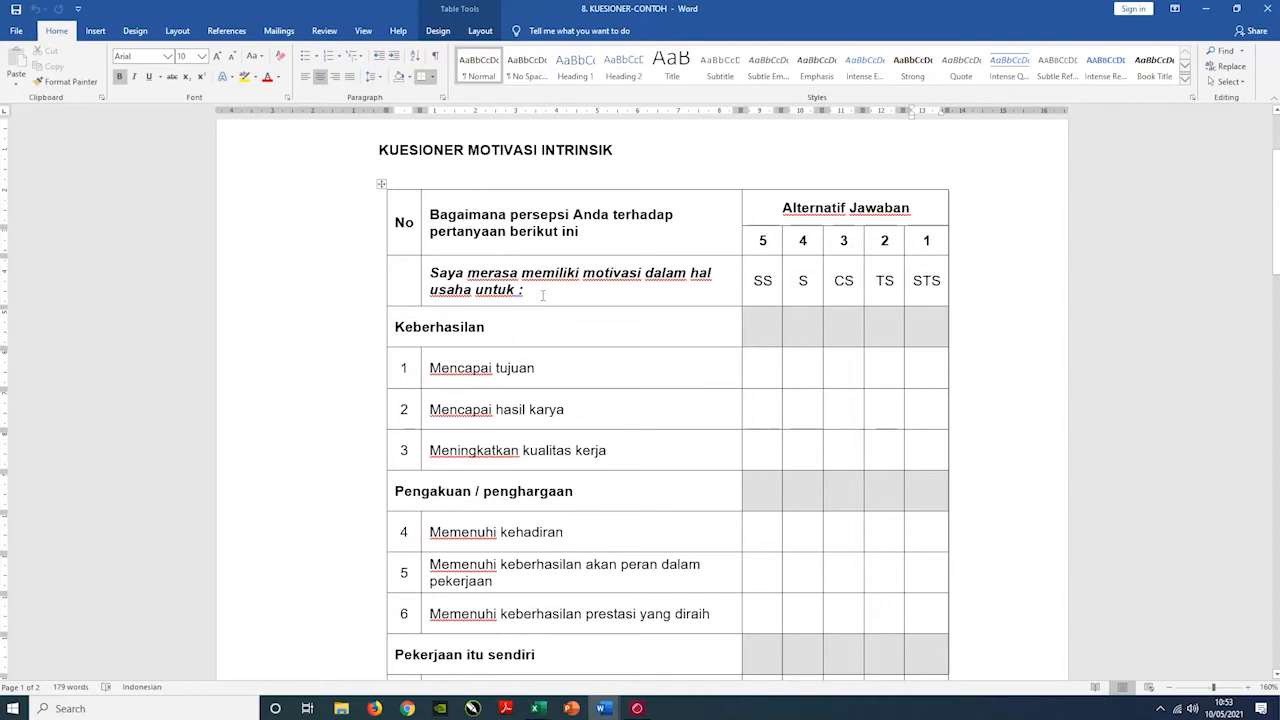
- Locate the S answer cell (score 4) for the statement Mencapai tujuan in the questionnaire
click(551, 369)
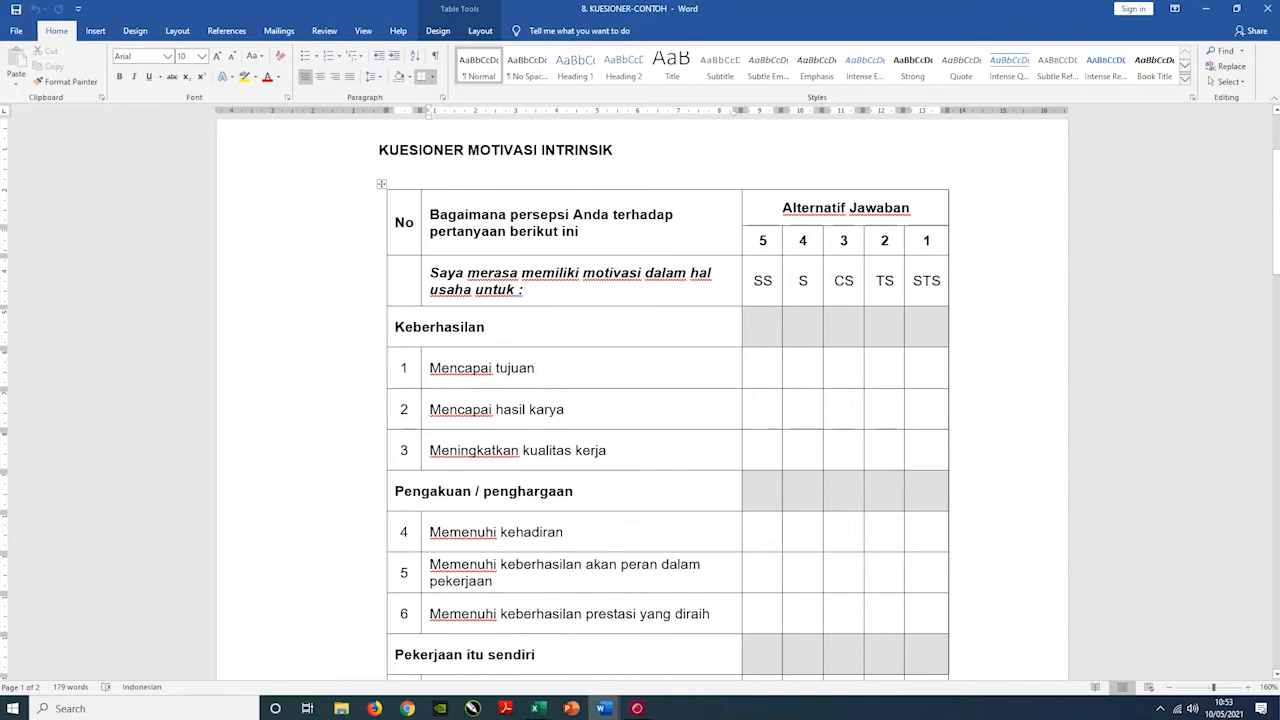
click(814, 283)
click(792, 372)
- Switch to the Book1 workbook in Excel and enter 4 for respondent 1 under X1.1
mouse_move(538, 716)
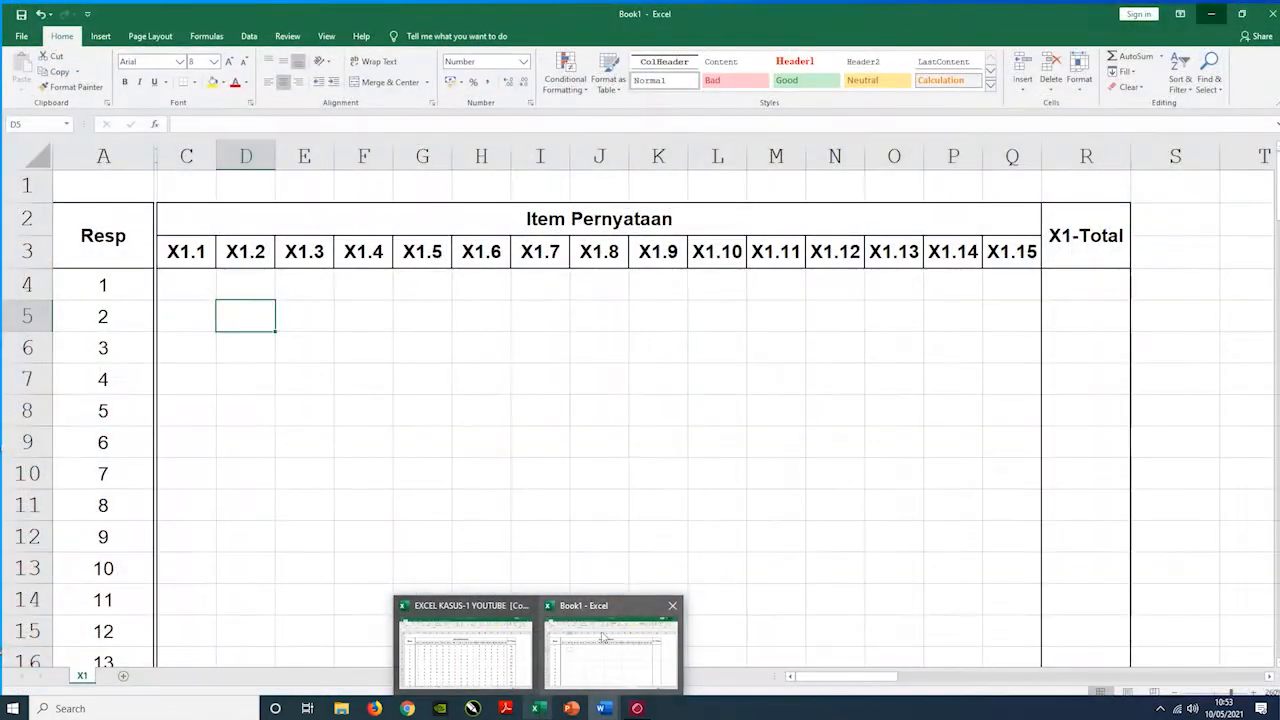
click(605, 621)
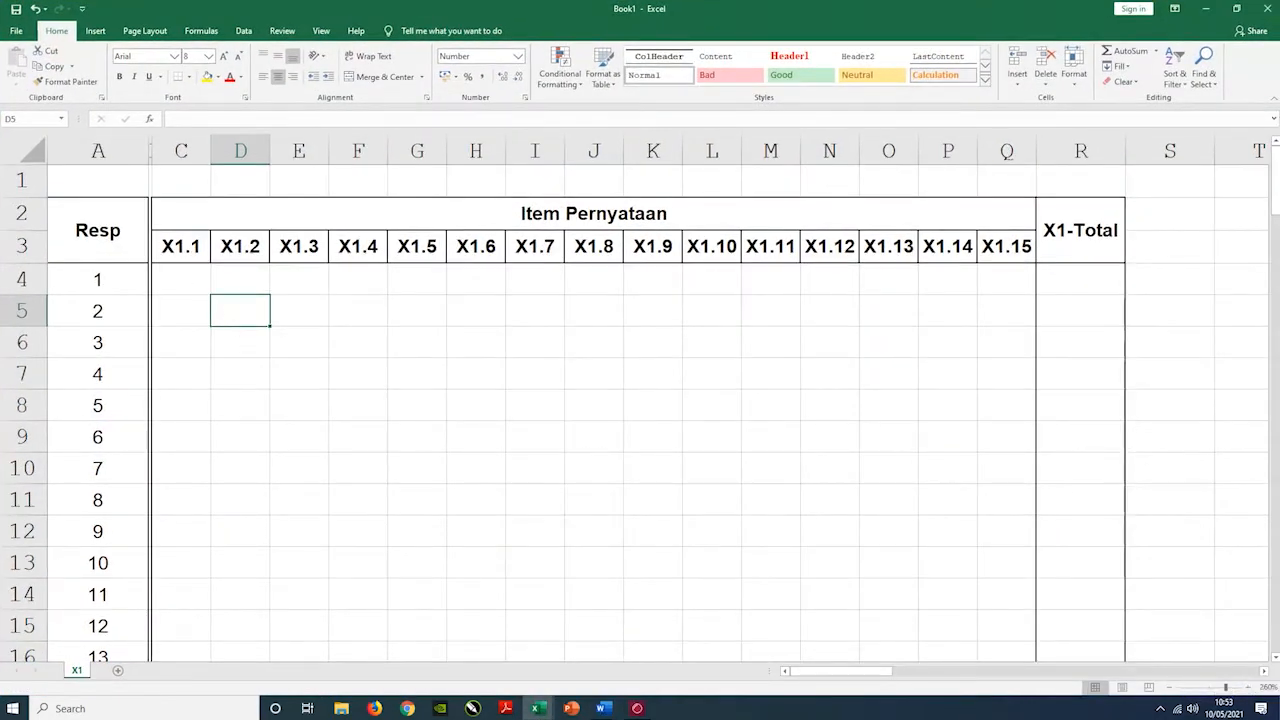
click(184, 280)
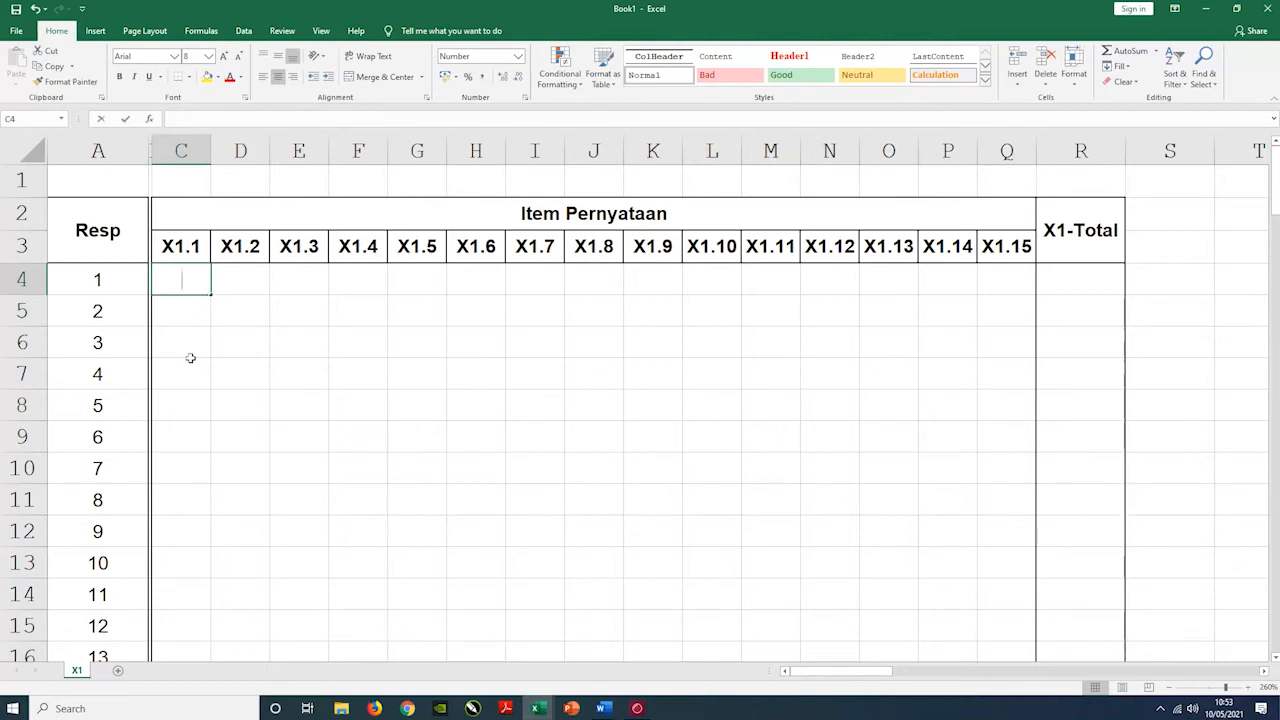
text(4)
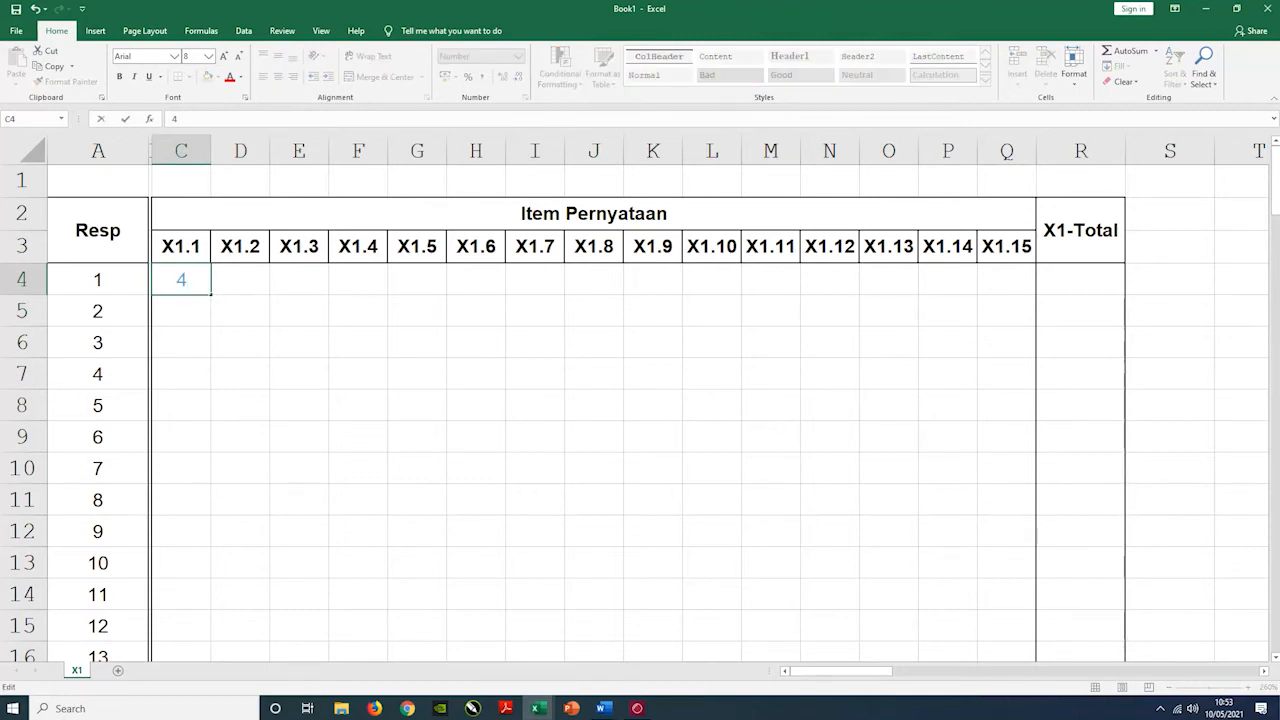
click(82, 282)
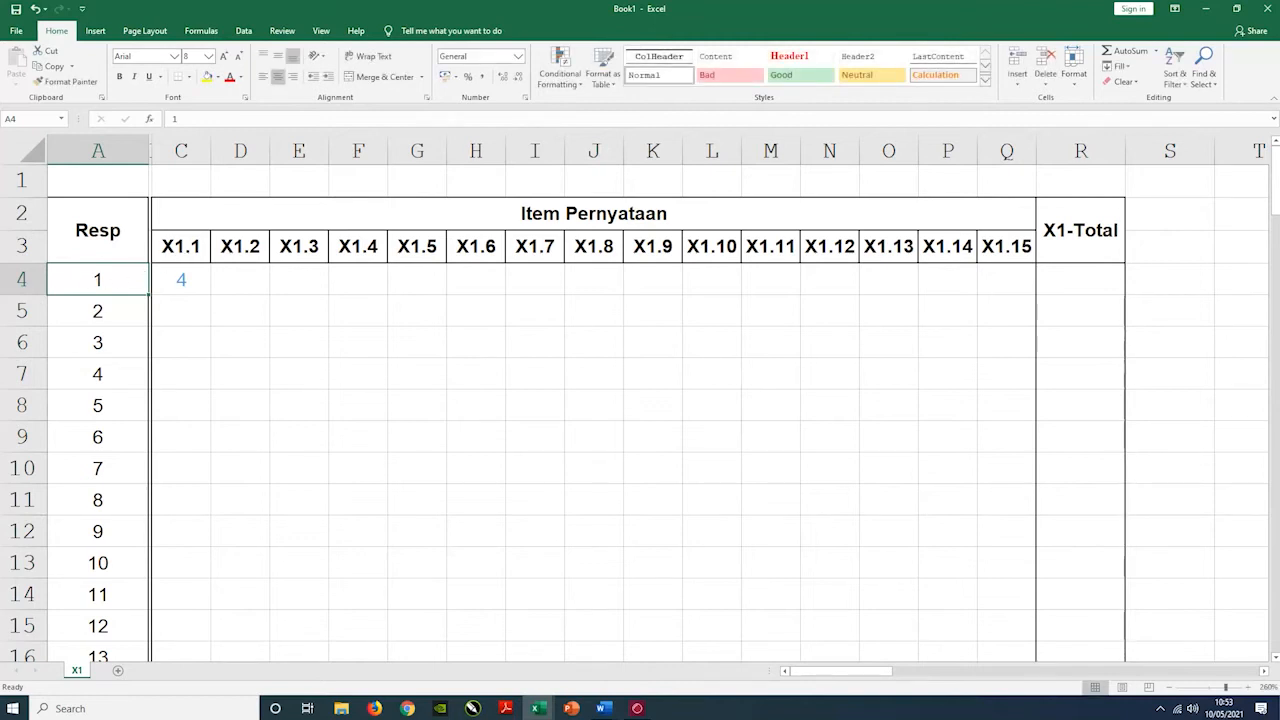
click(181, 246)
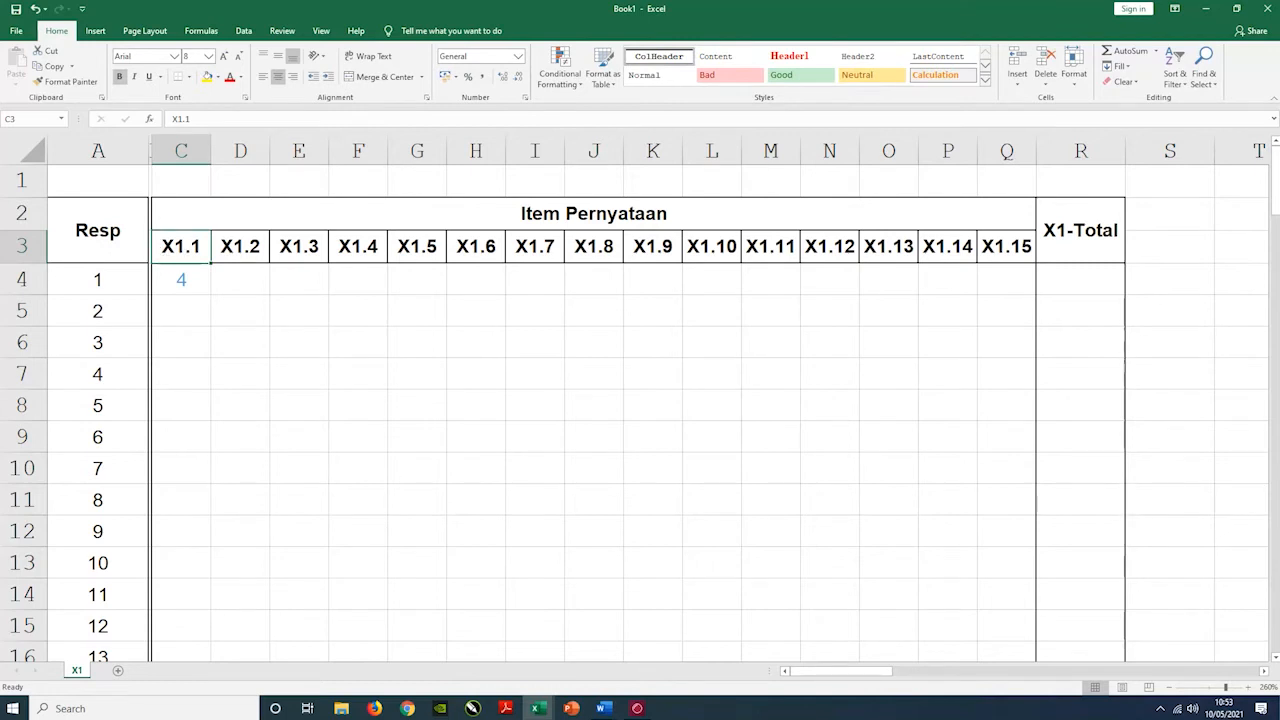
click(190, 280)
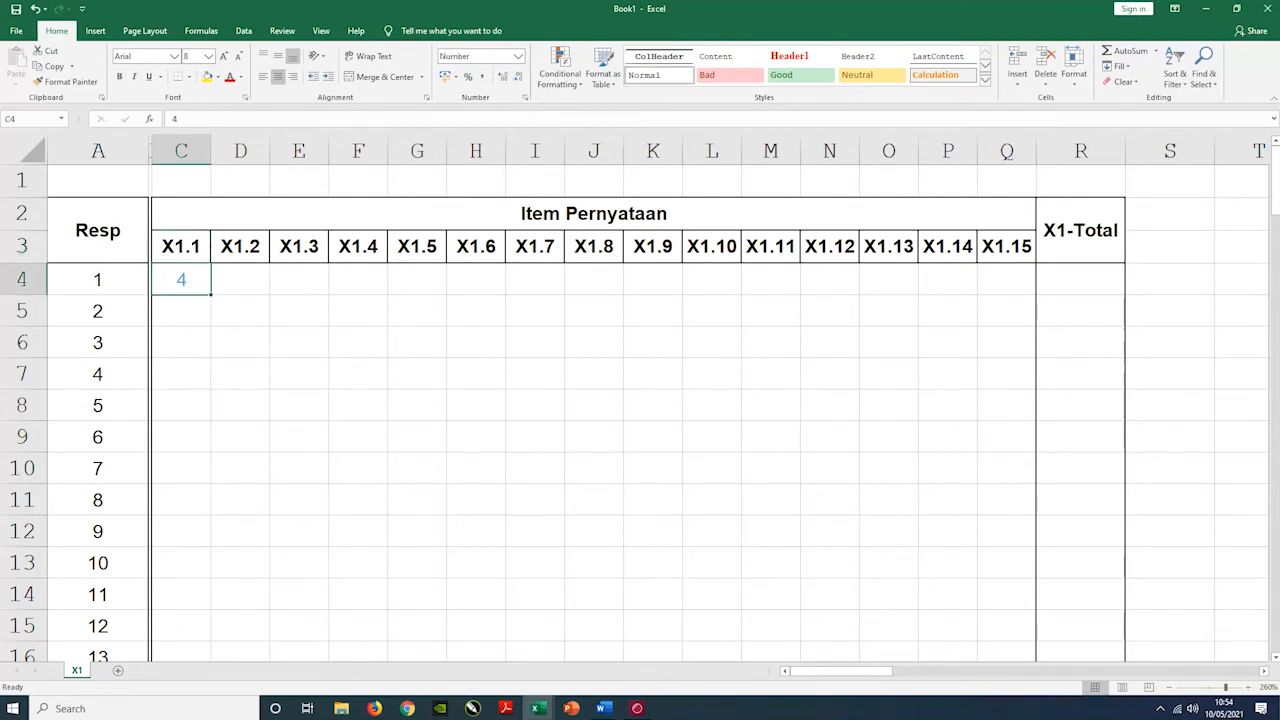
- Refer to the questionnaire in Word, return to Excel and enter 4 for respondent 1 under X1.2
key(alt+Tab)
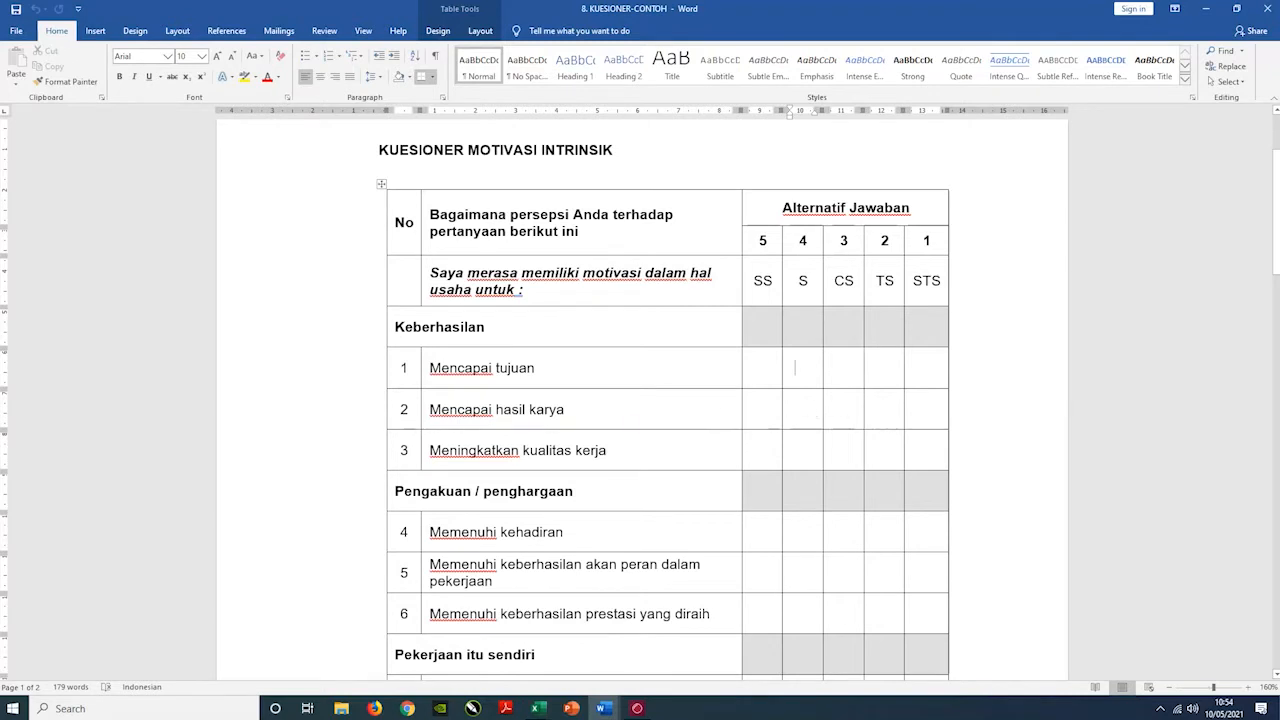
key(alt+Tab)
click(242, 286)
text(4)
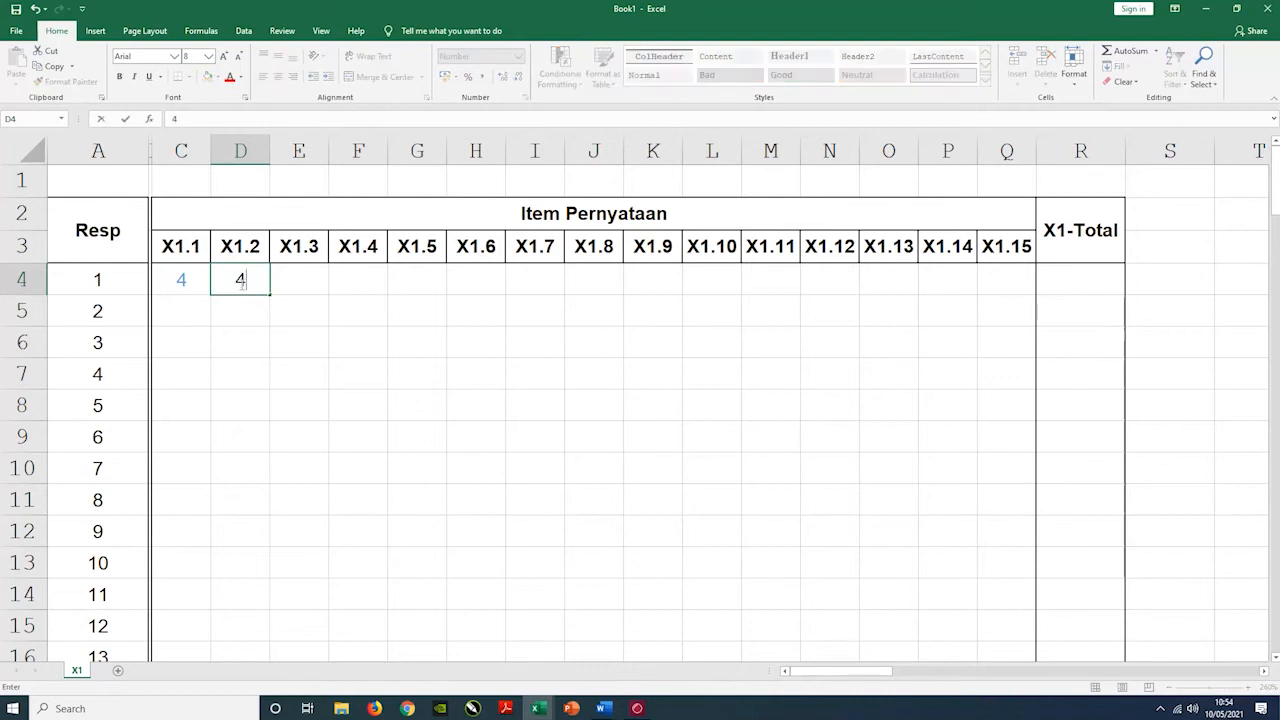
click(322, 290)
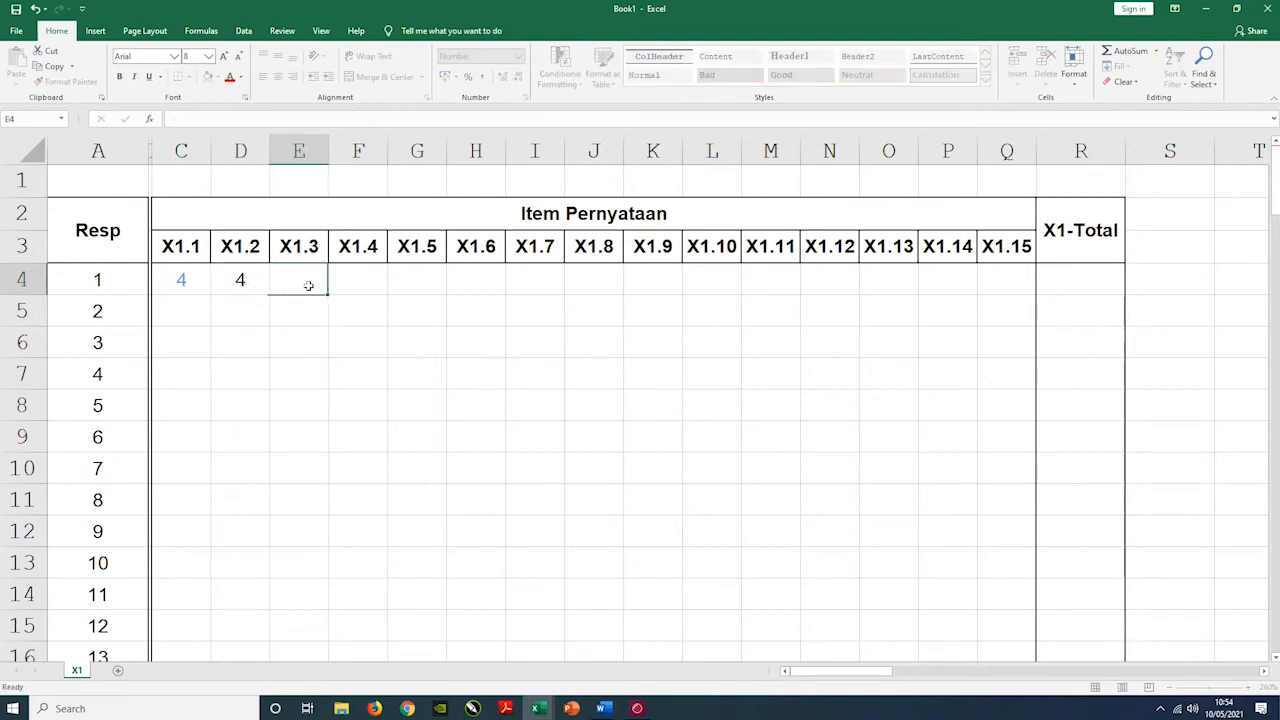
- Check the third statement in the Word questionnaire, return to Excel and enter 3 for respondent 1 under both X1.3 and X1.4
key(alt+Tab)
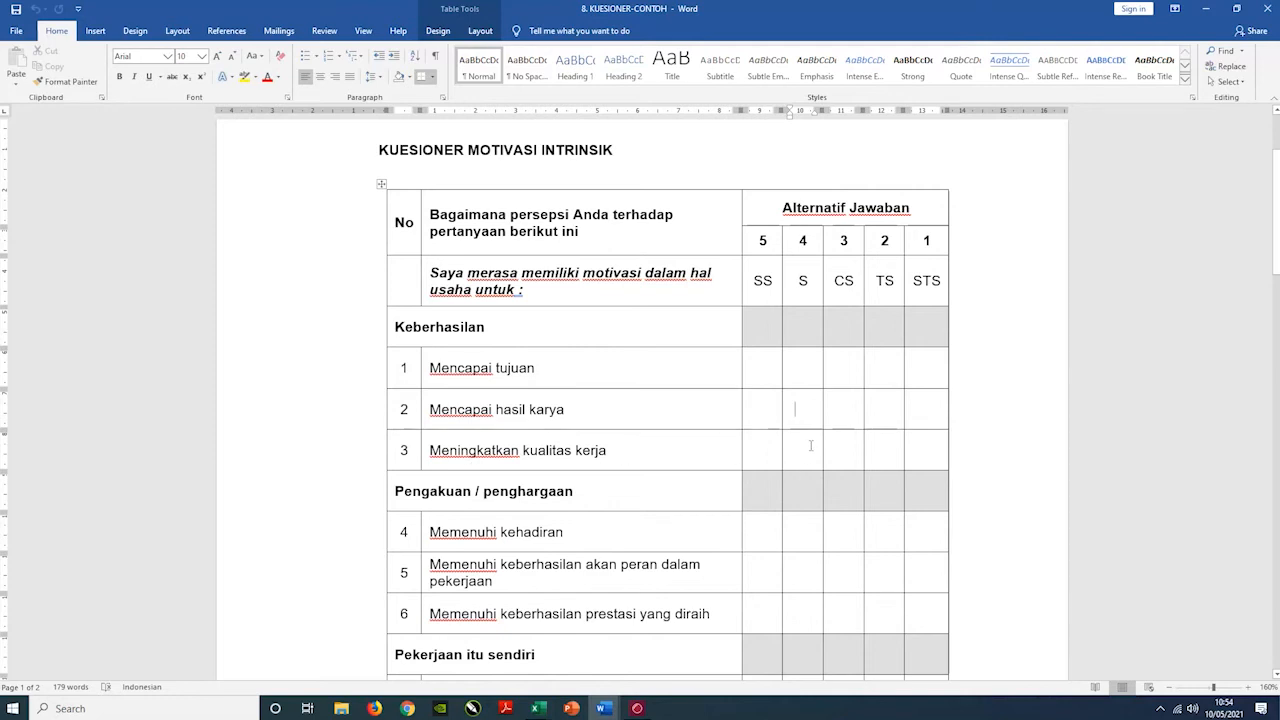
key(alt+Tab)
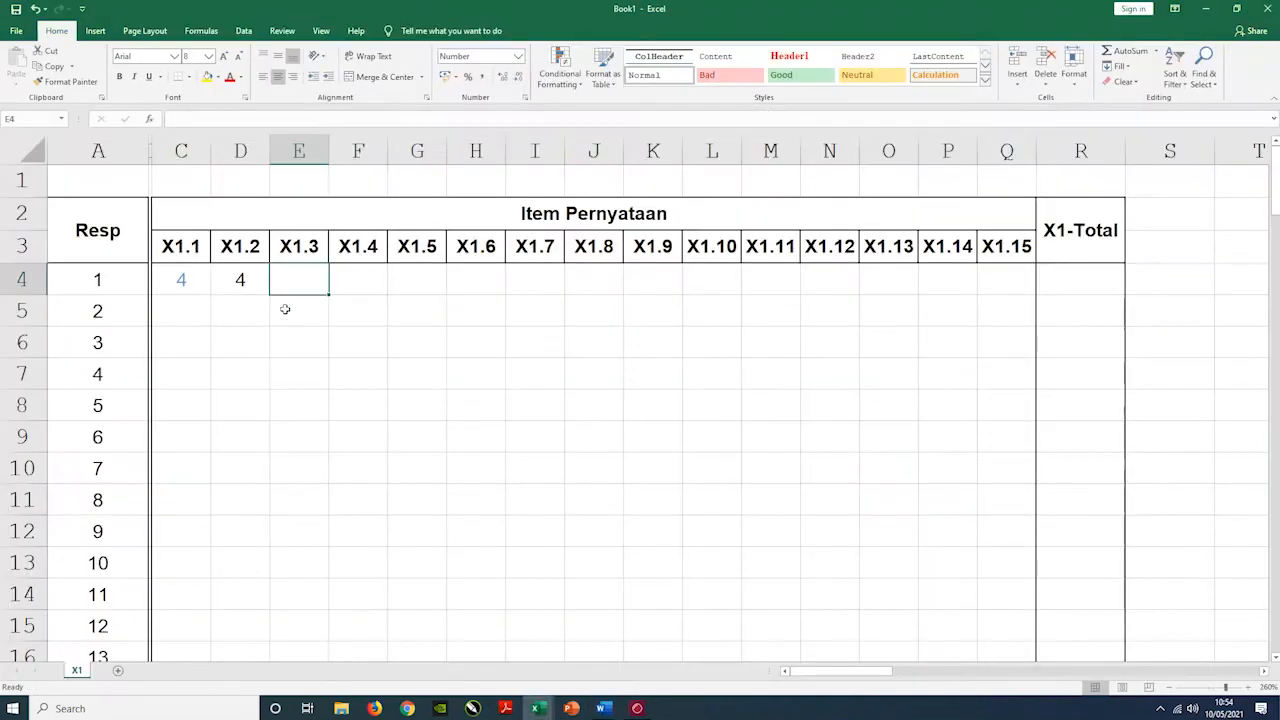
text(3)
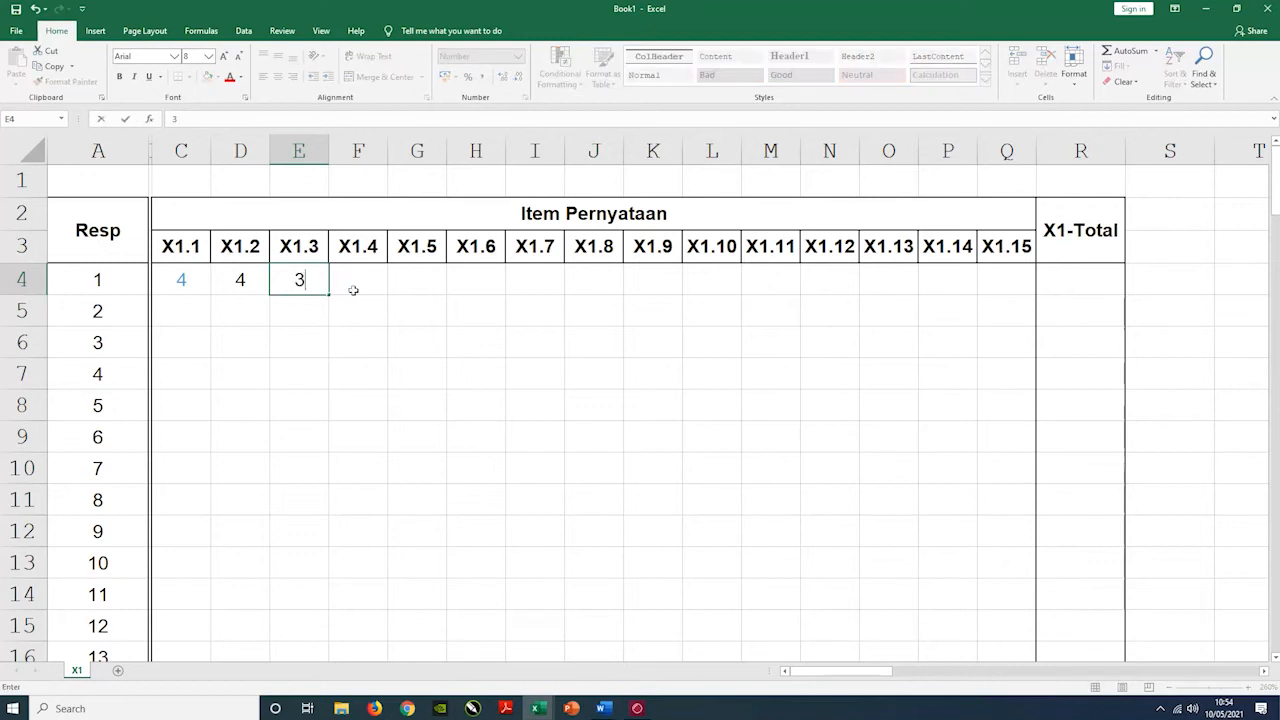
key(Tab)
text(3)
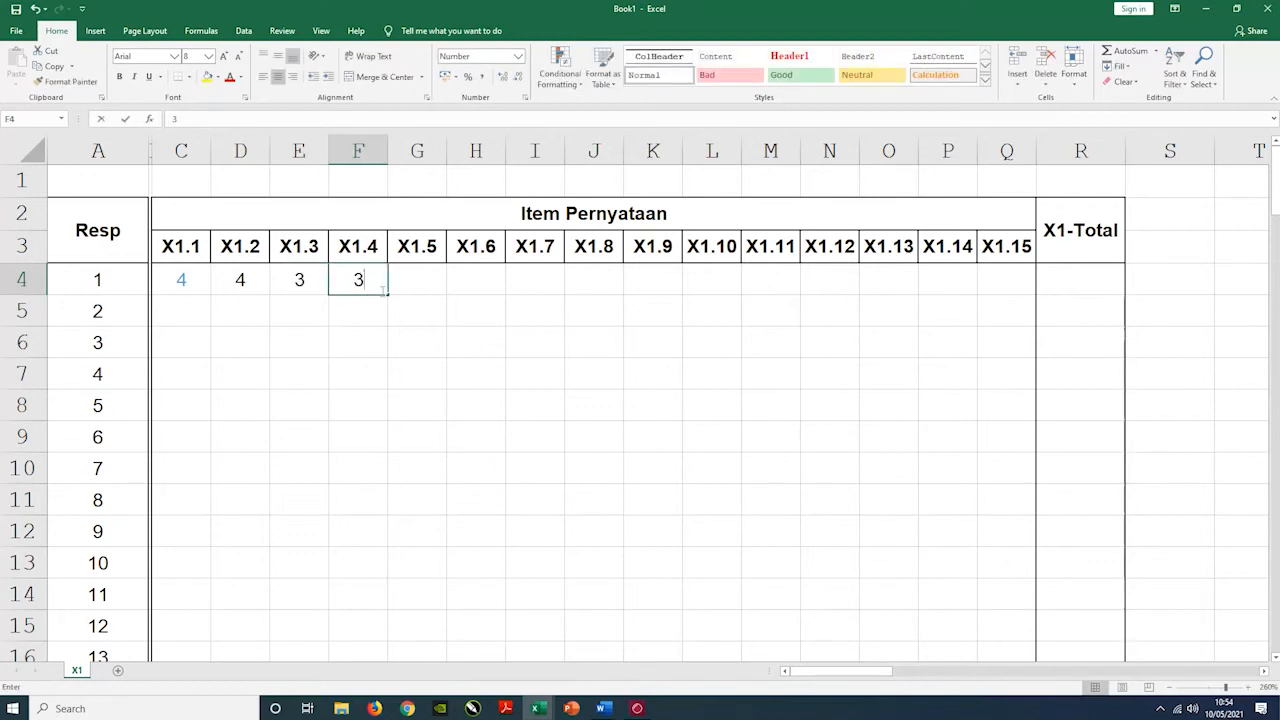
click(22, 279)
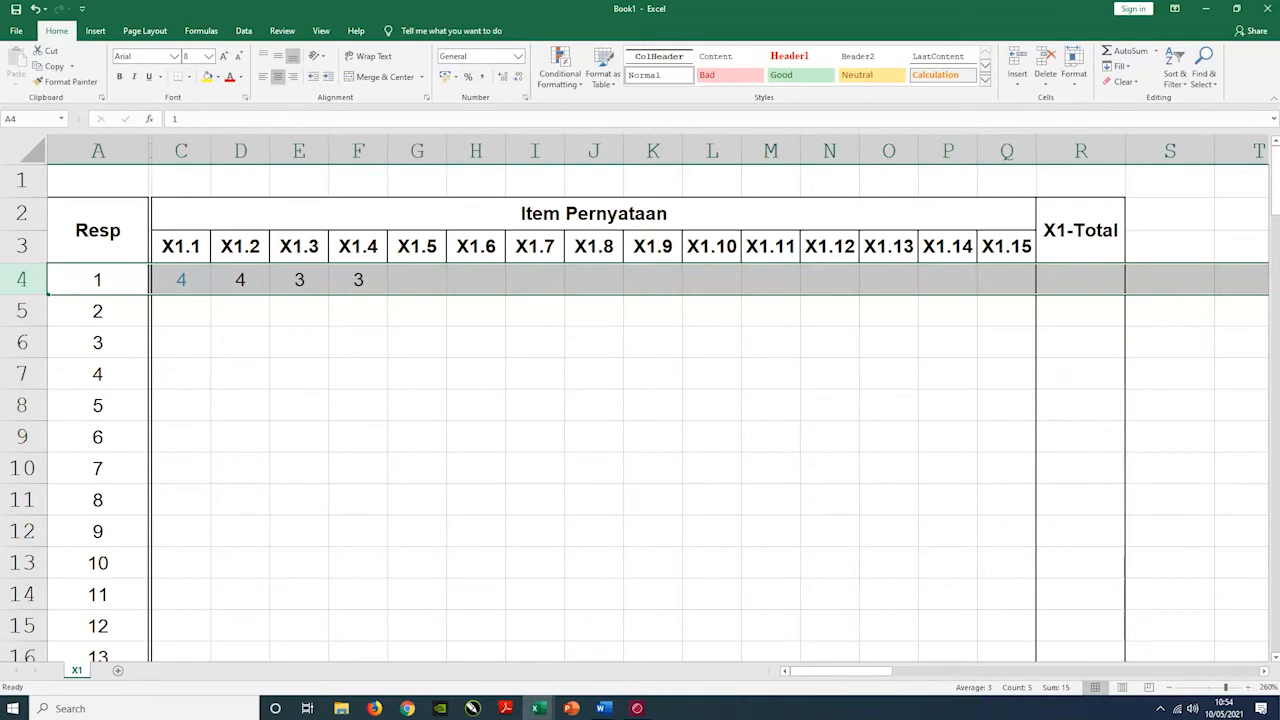
- Examine the item headings from X1.1 to X1.15 and respondent 1's answer cell under X1.15
click(181, 247)
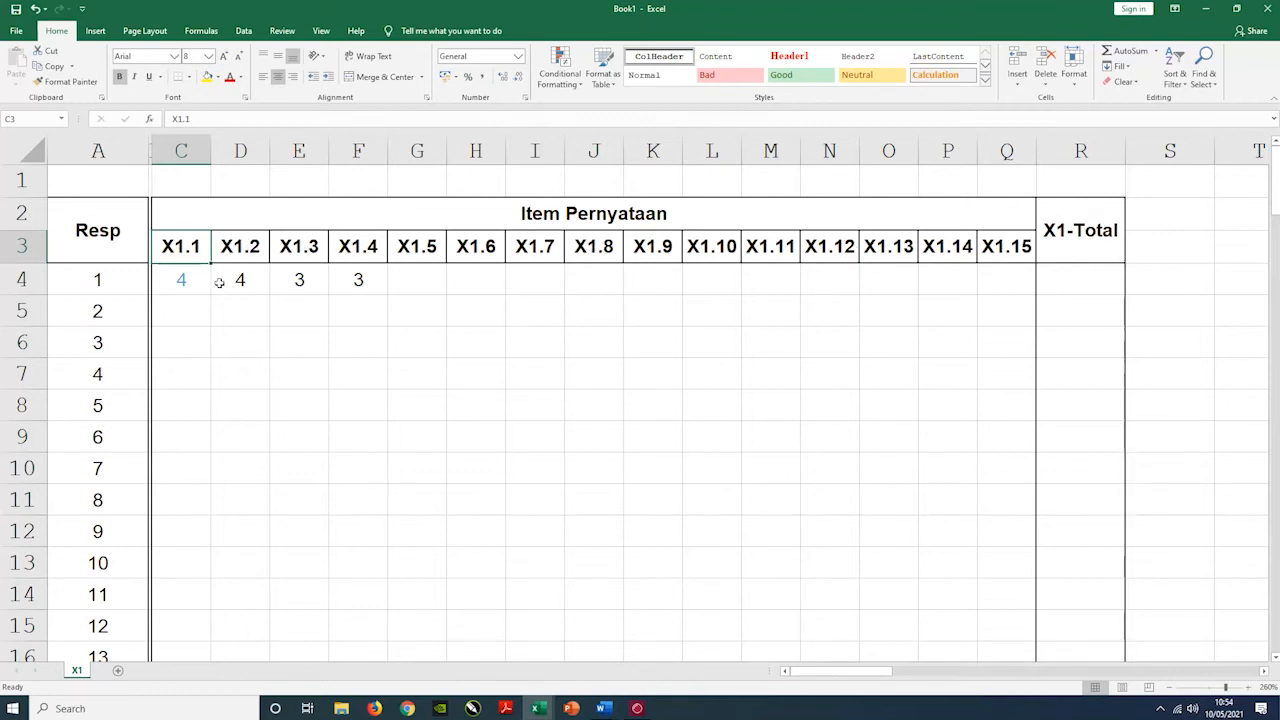
click(252, 248)
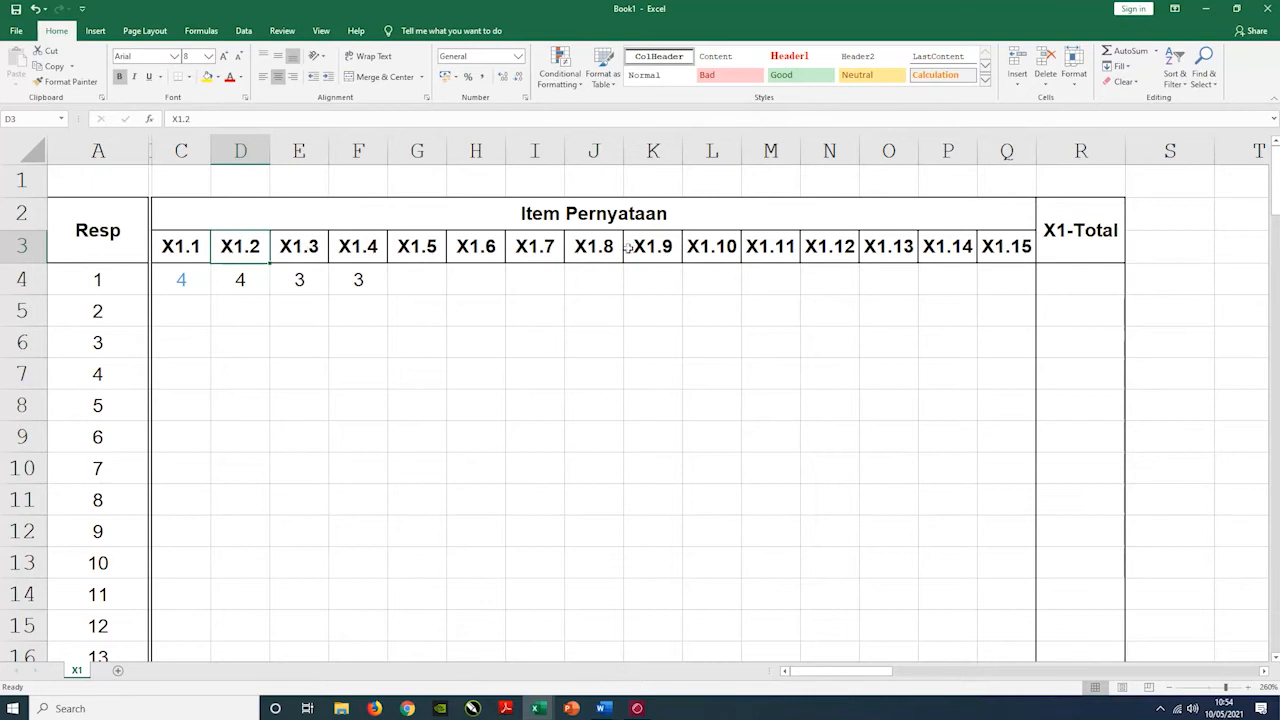
click(1020, 246)
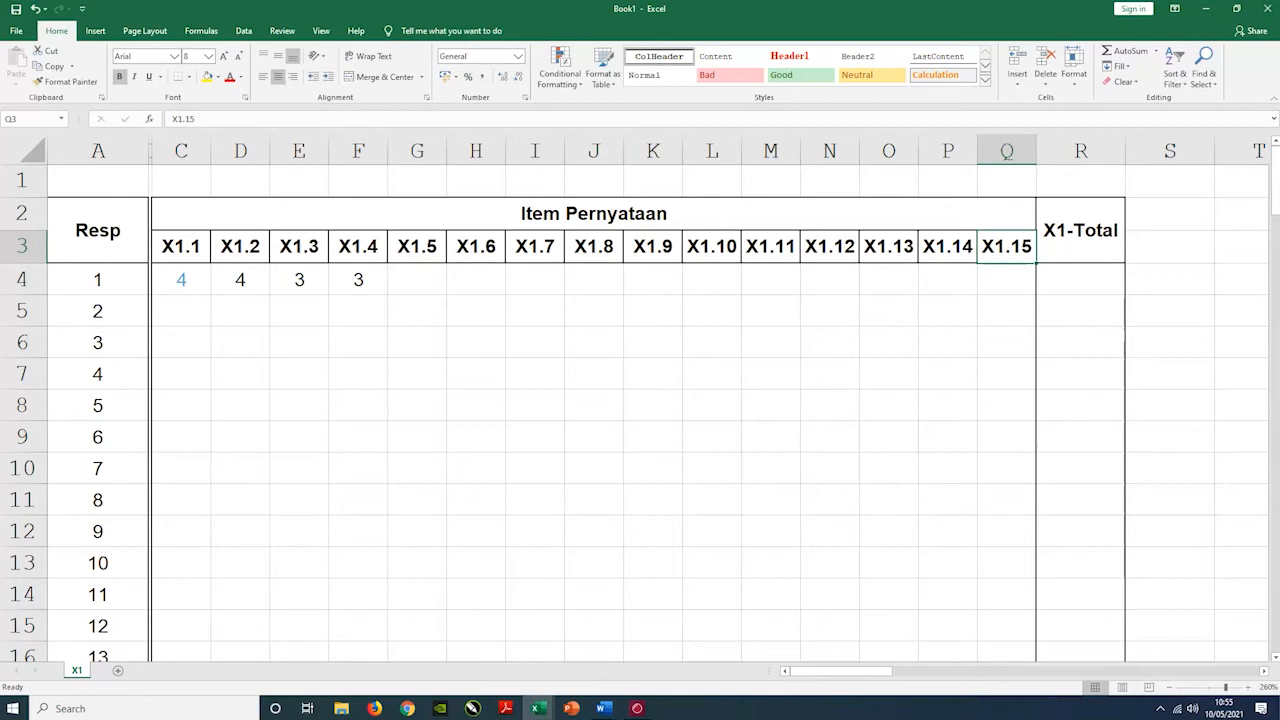
click(177, 246)
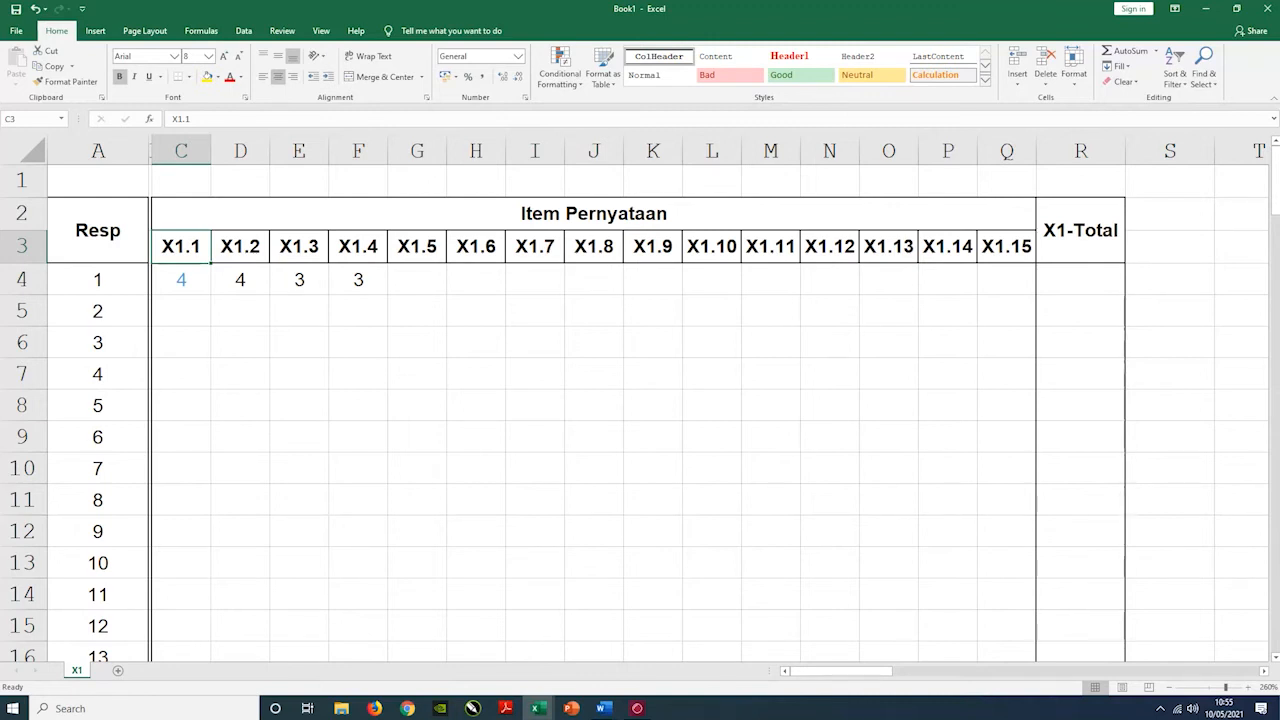
click(1017, 280)
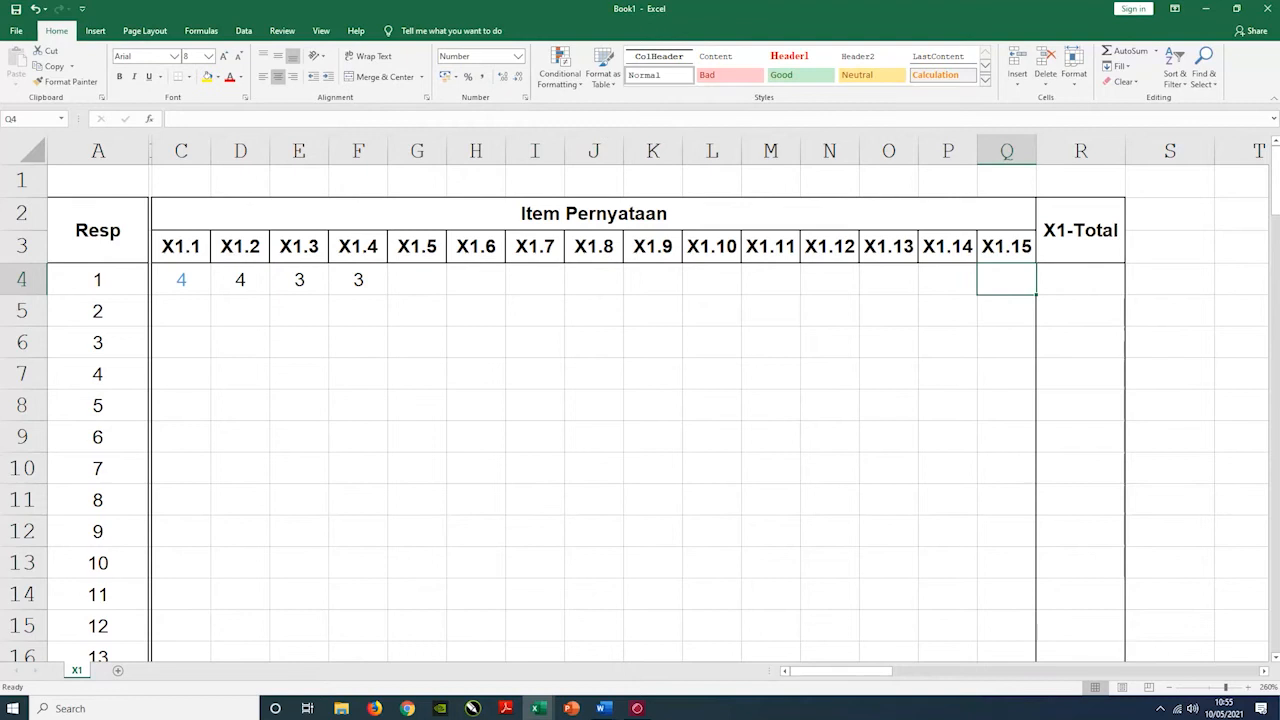
click(181, 246)
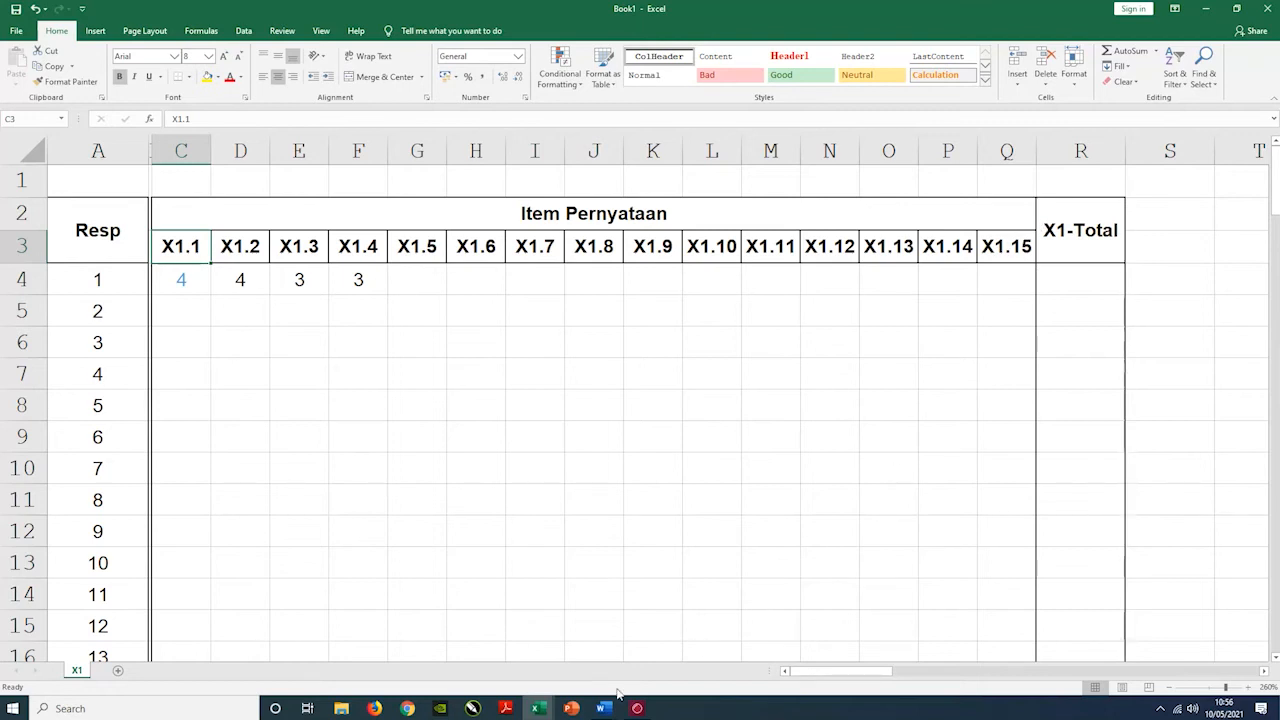
- Switch to 6. PARADIGMA-CONTOH in Word and examine the variables Motivasi Intrinsik, Kompetensi and Komitmen Afektif in the diagram
mouse_move(610, 709)
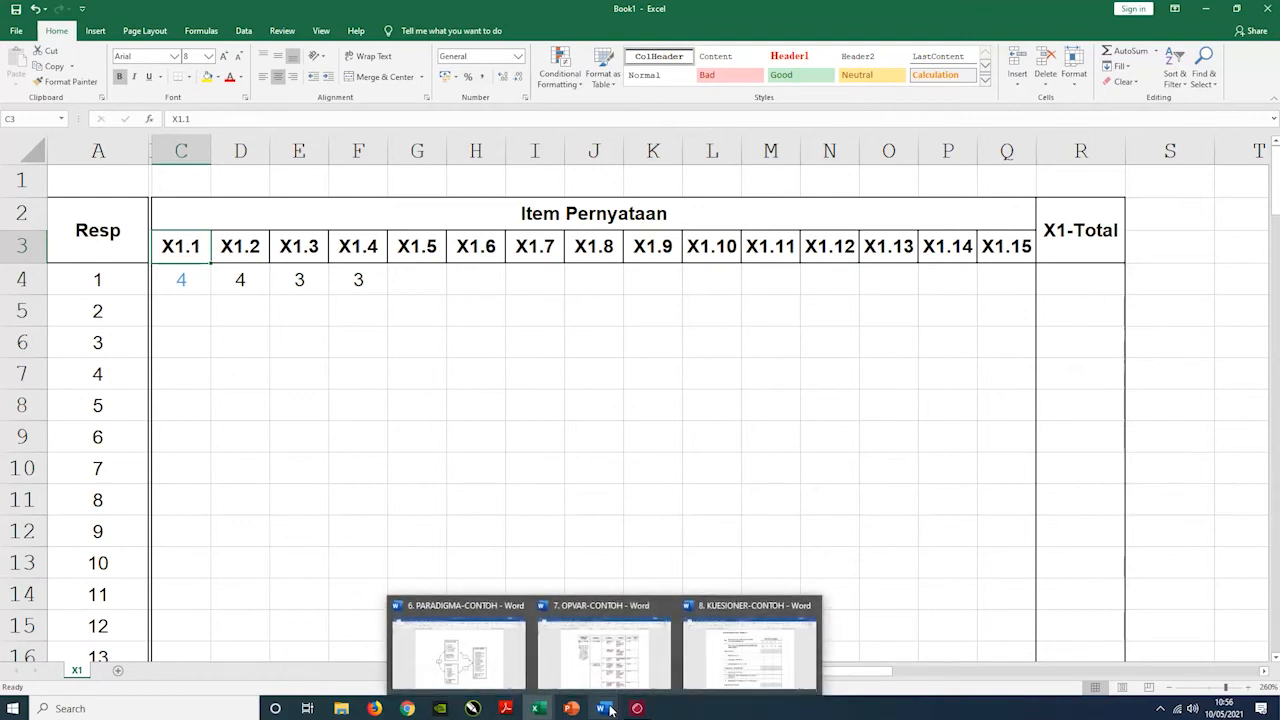
click(610, 709)
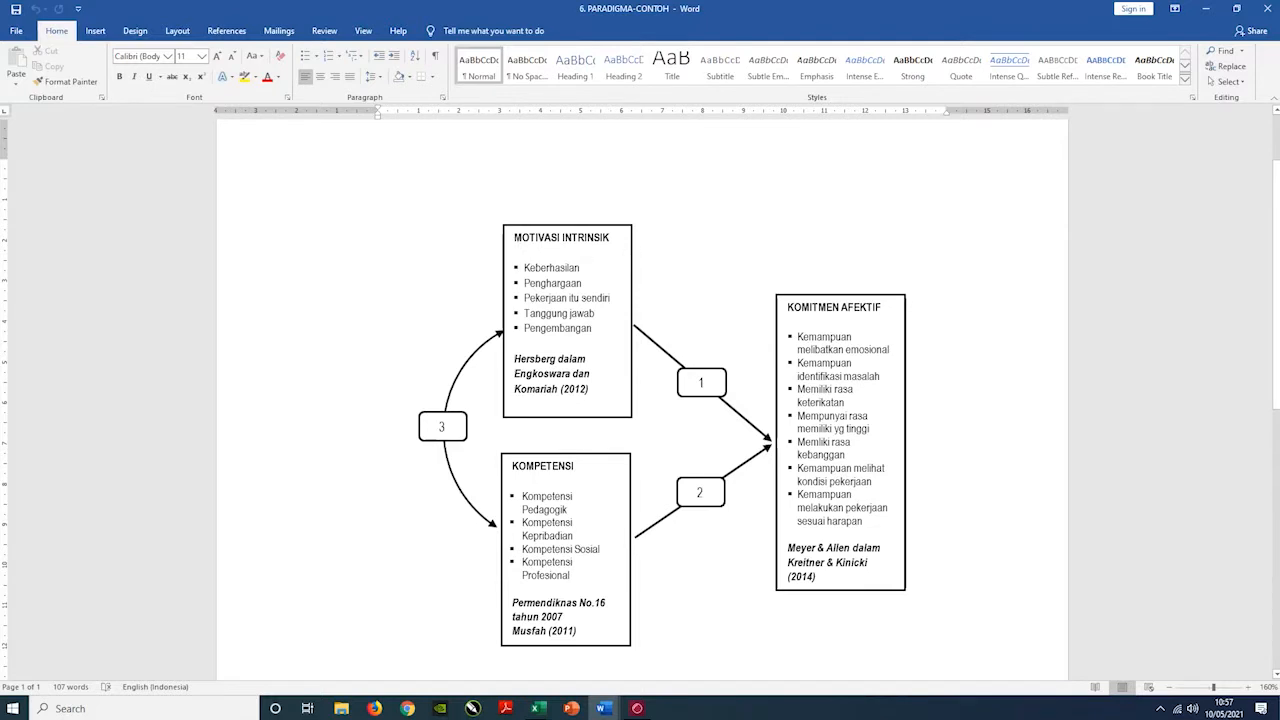
drag(515, 240, 612, 240)
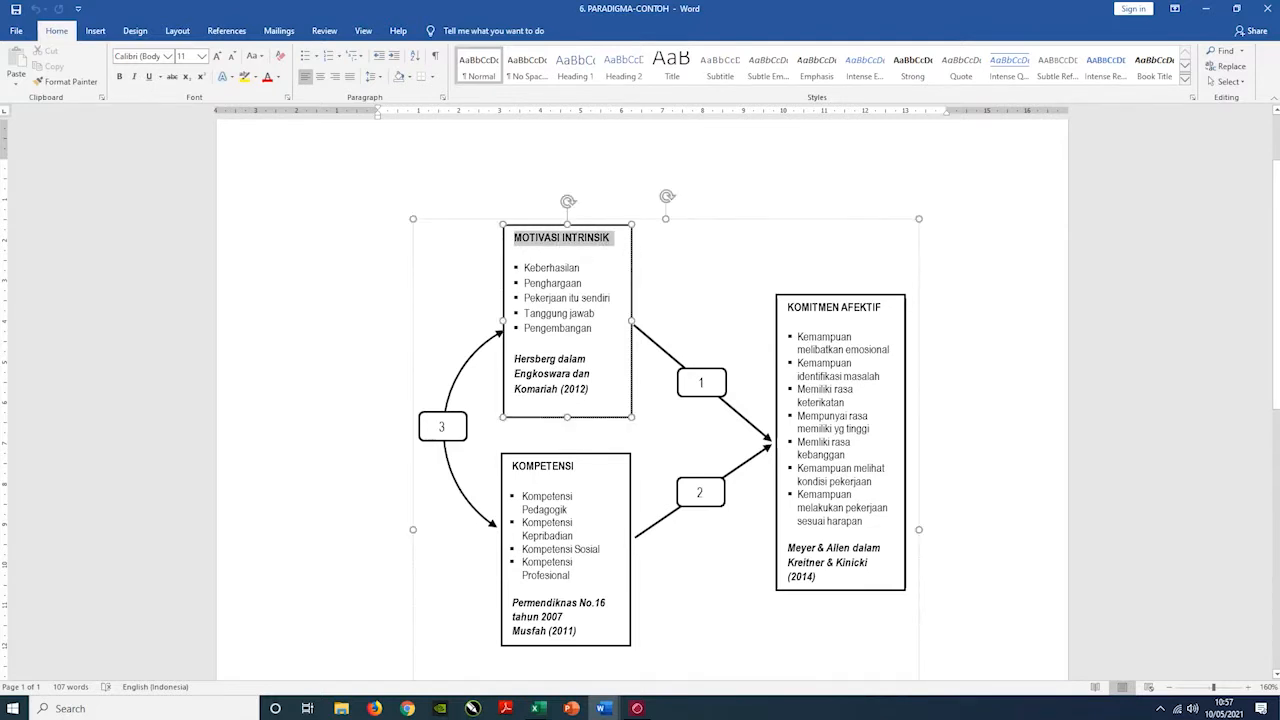
click(958, 296)
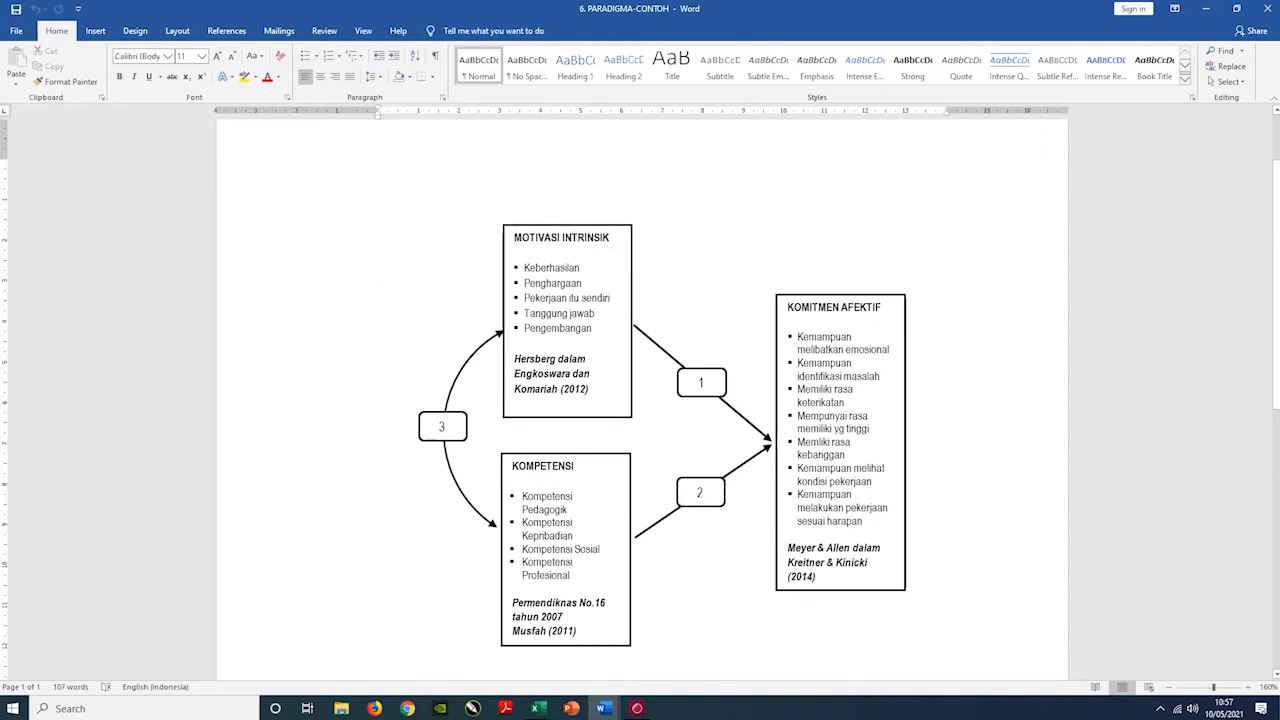
click(585, 468)
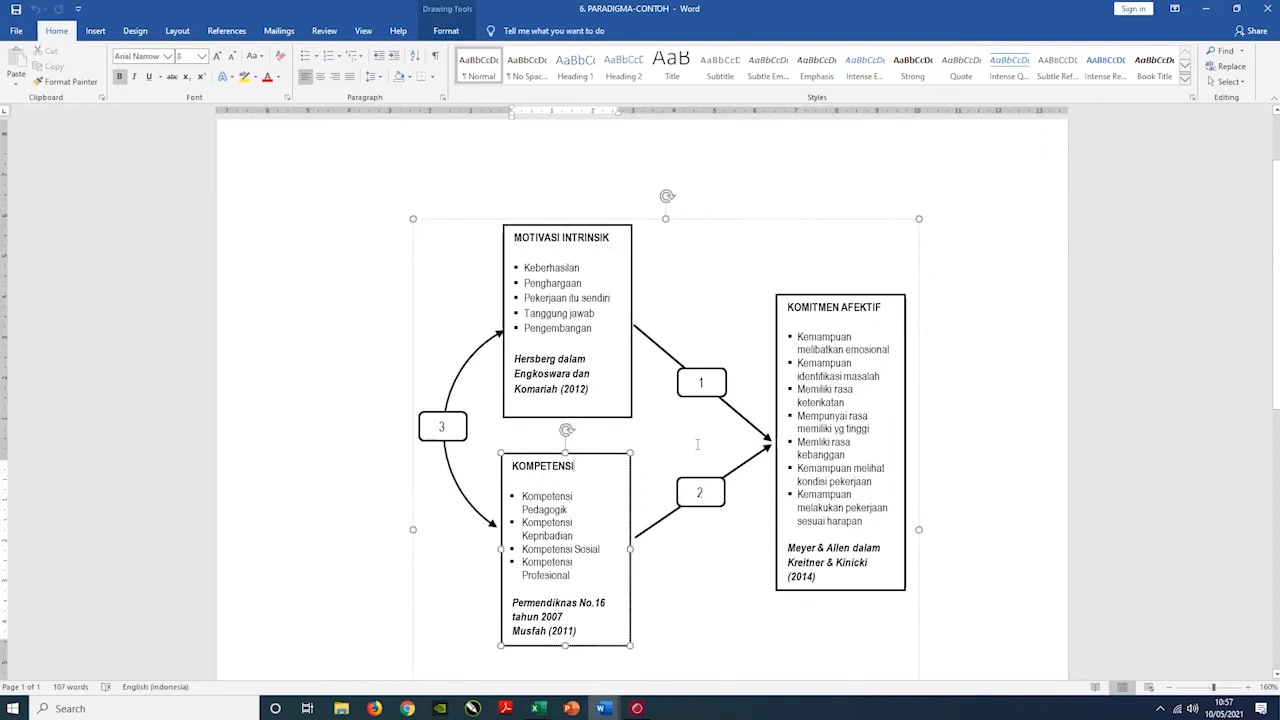
click(893, 311)
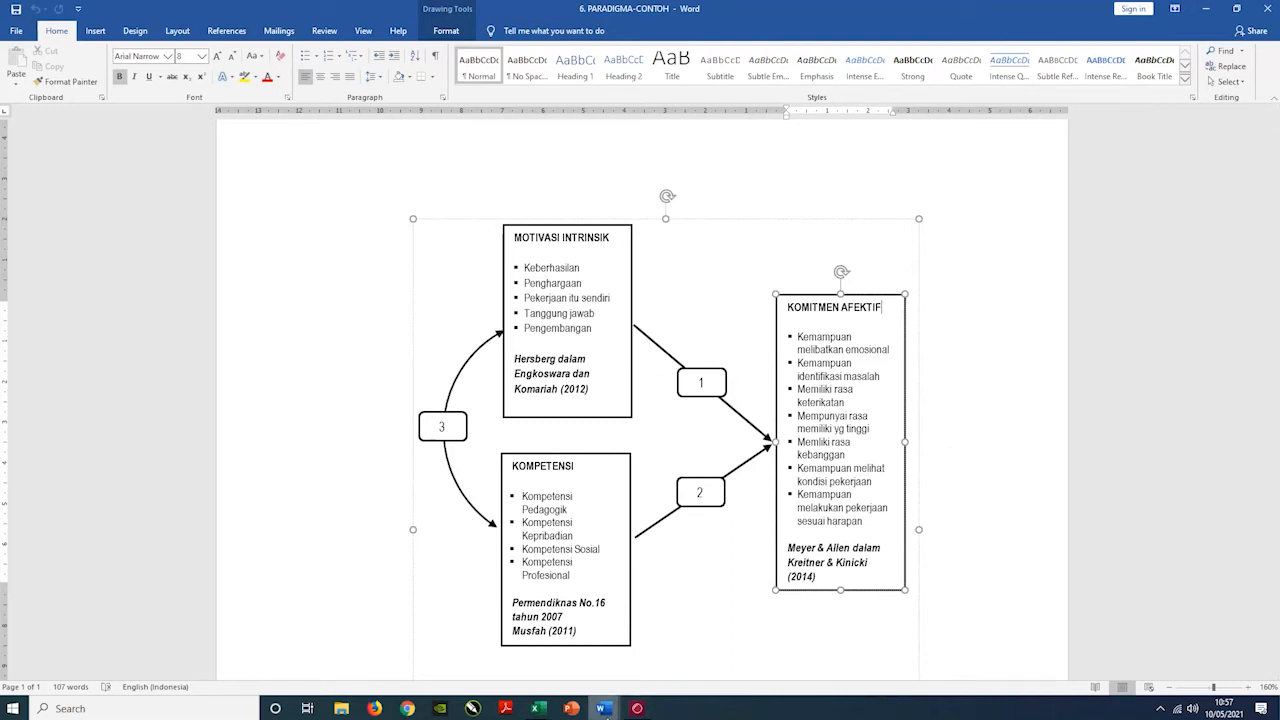
- Return to the Book1 workbook in Excel and trace the item headings from X1.1 across to X1.15
mouse_move(608, 712)
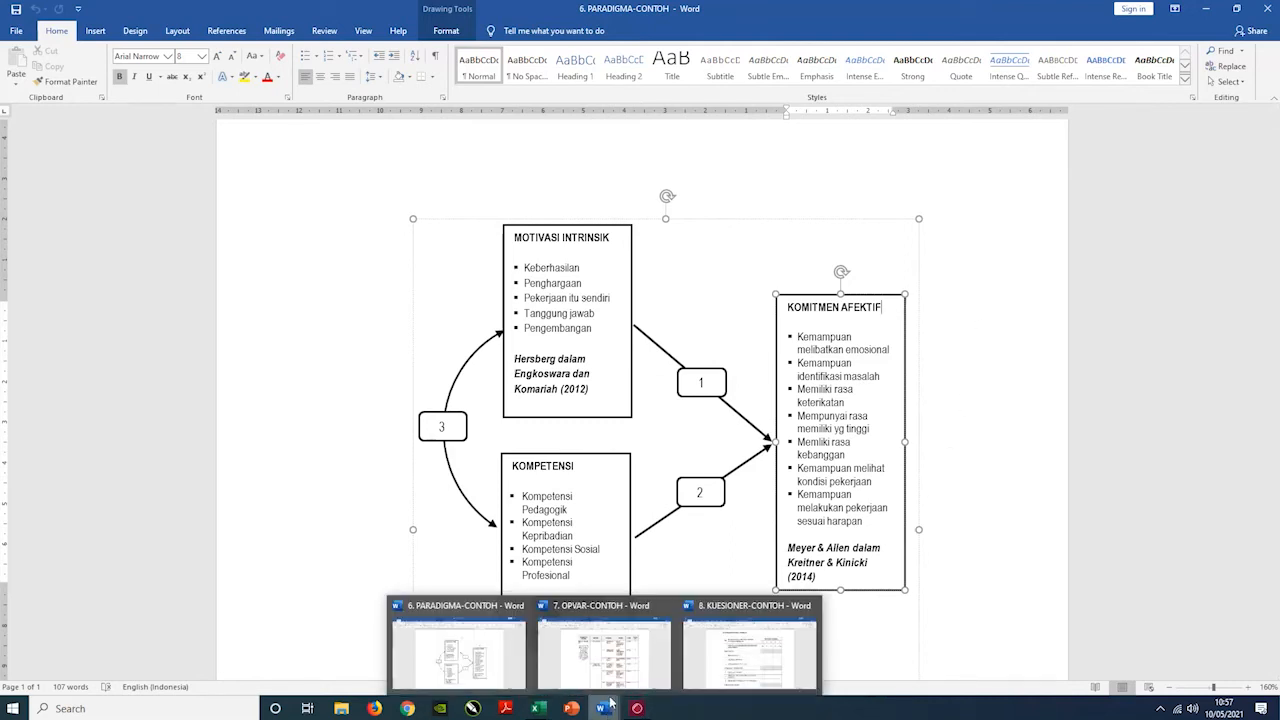
mouse_move(537, 710)
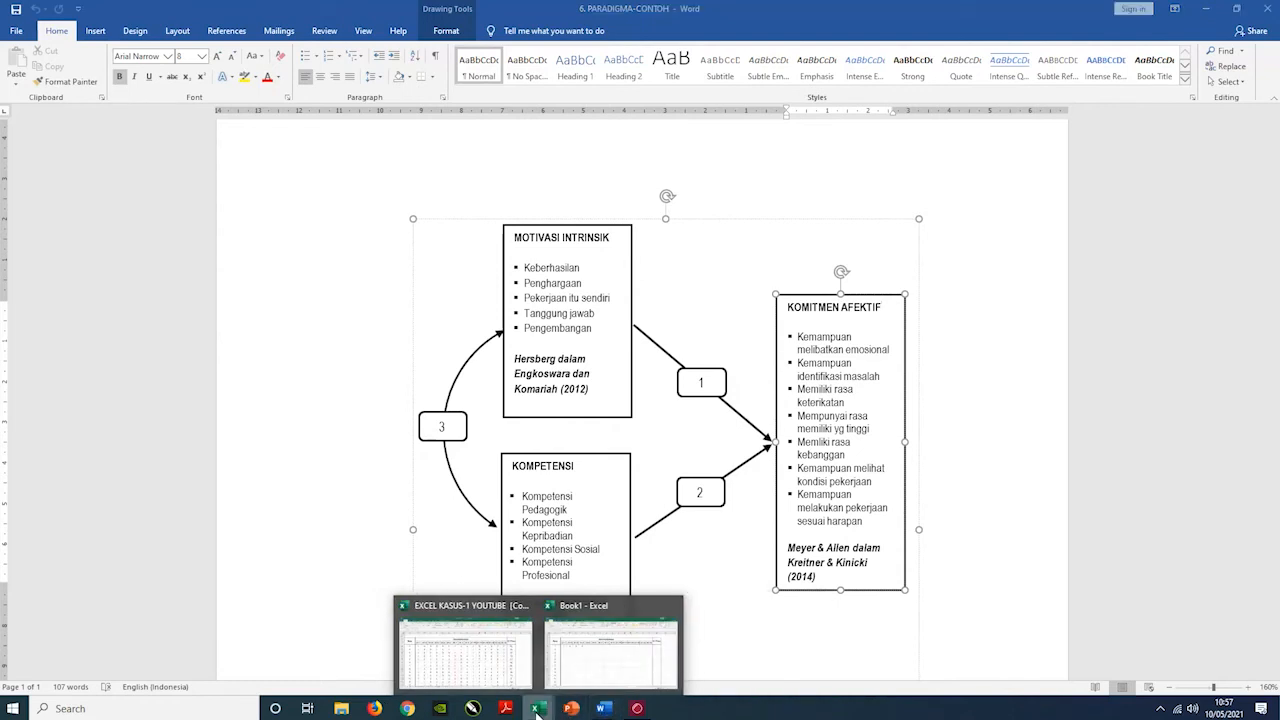
click(588, 617)
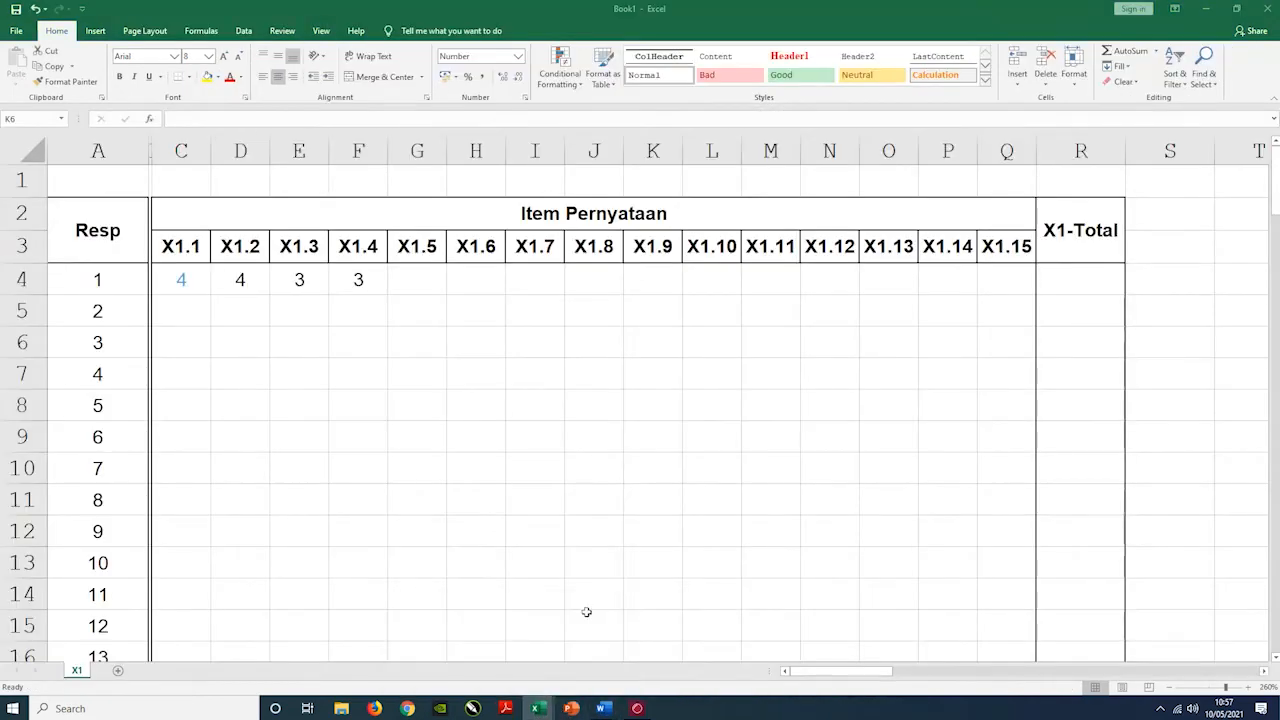
click(808, 349)
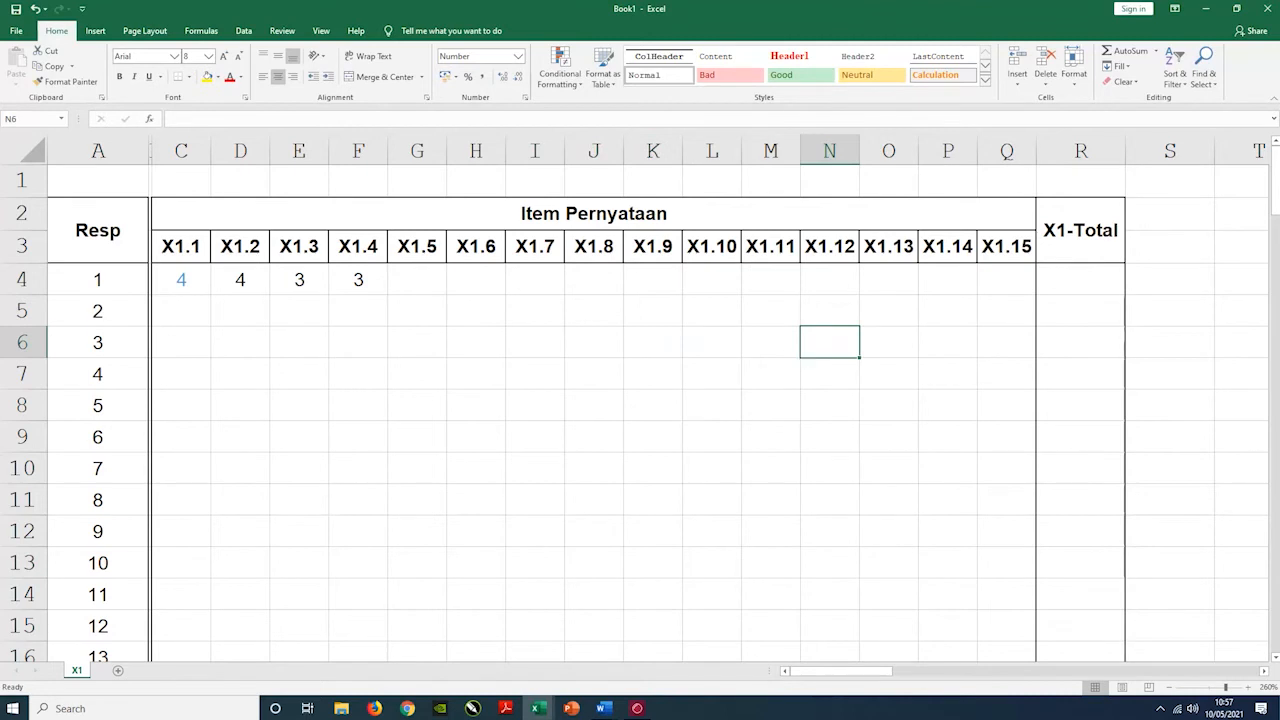
click(775, 343)
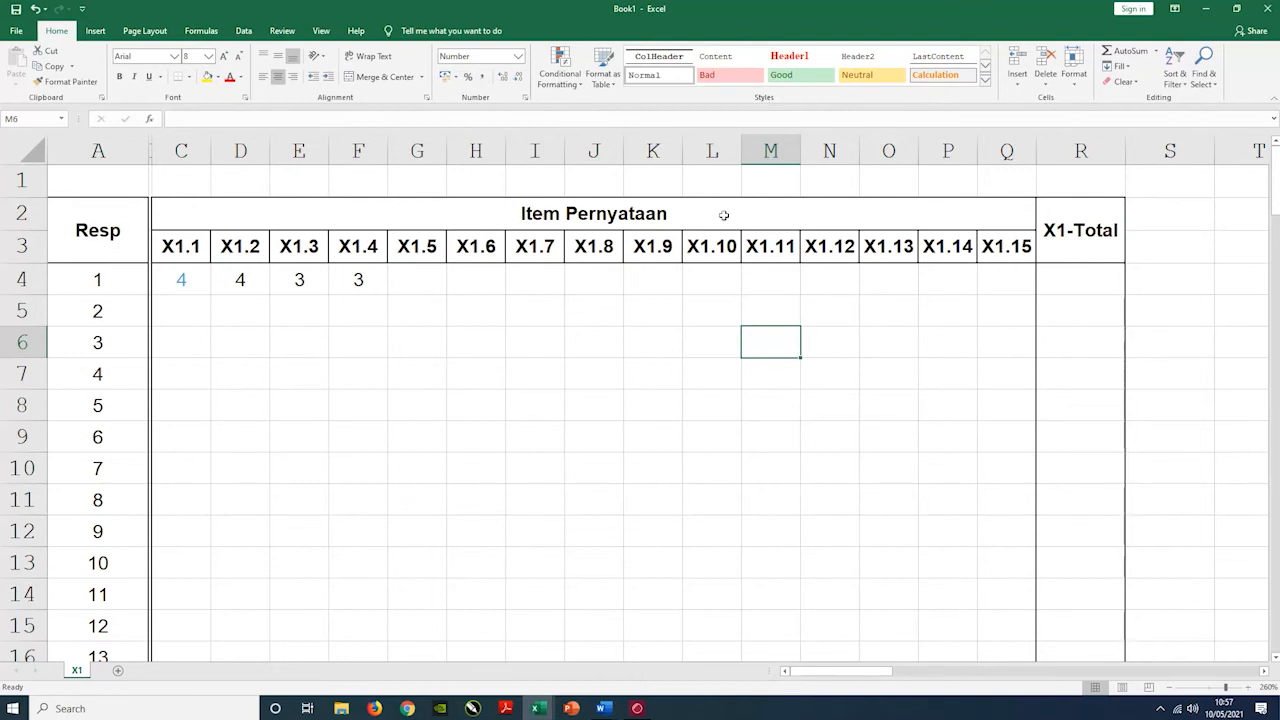
click(181, 246)
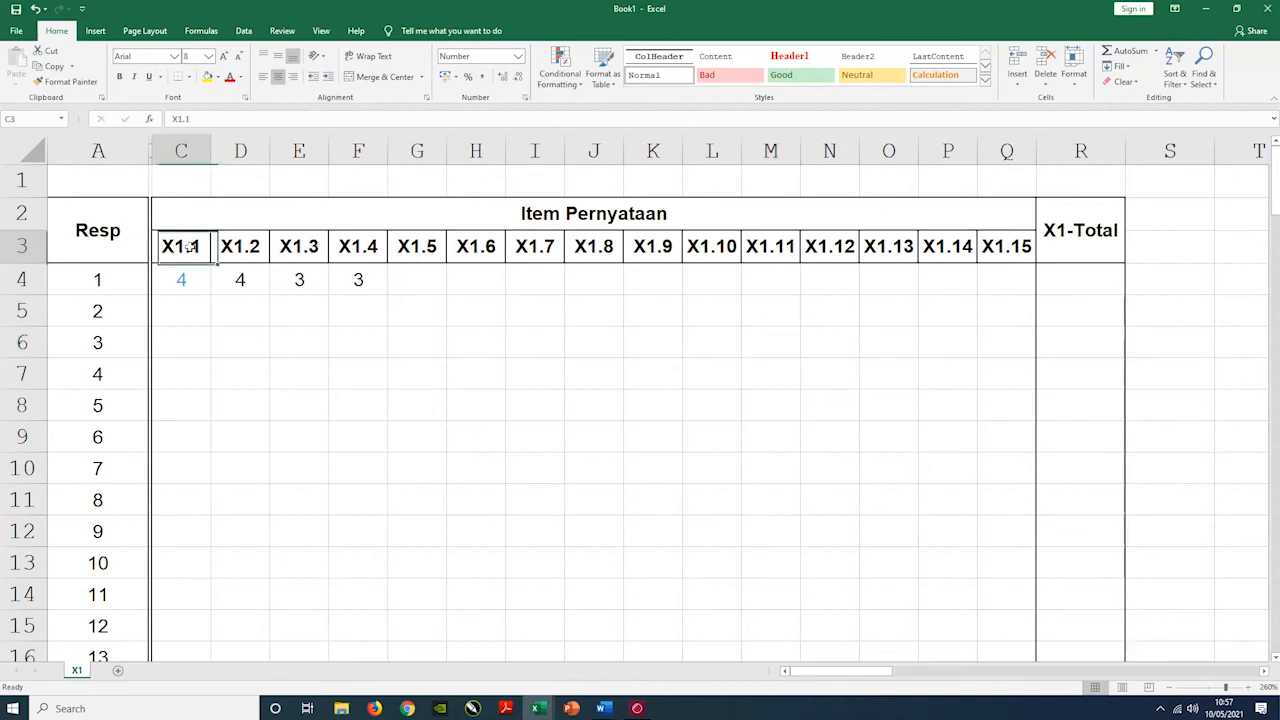
key(ctrl+Right)
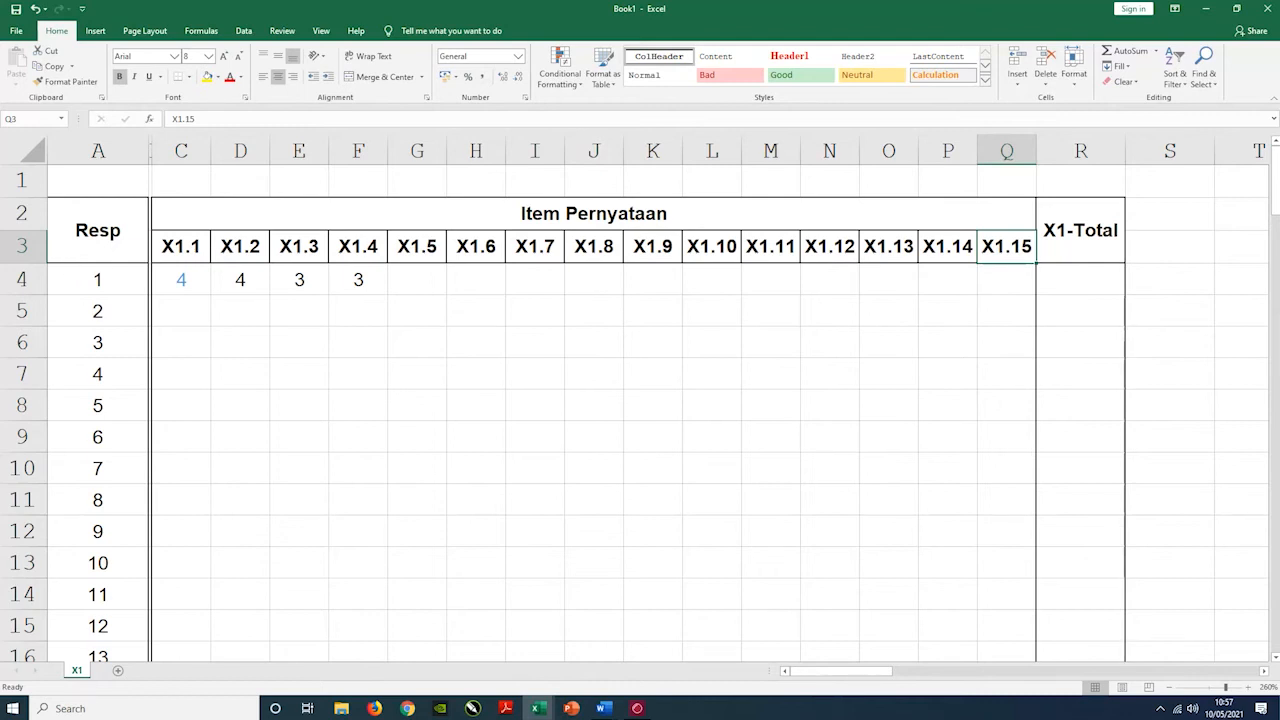
- Examine the respondent numbers in the Resp column from 1 down to 48 and return to the start of the sheet
click(125, 280)
scroll(117, 289, down, 5)
scroll(119, 289, down, 8)
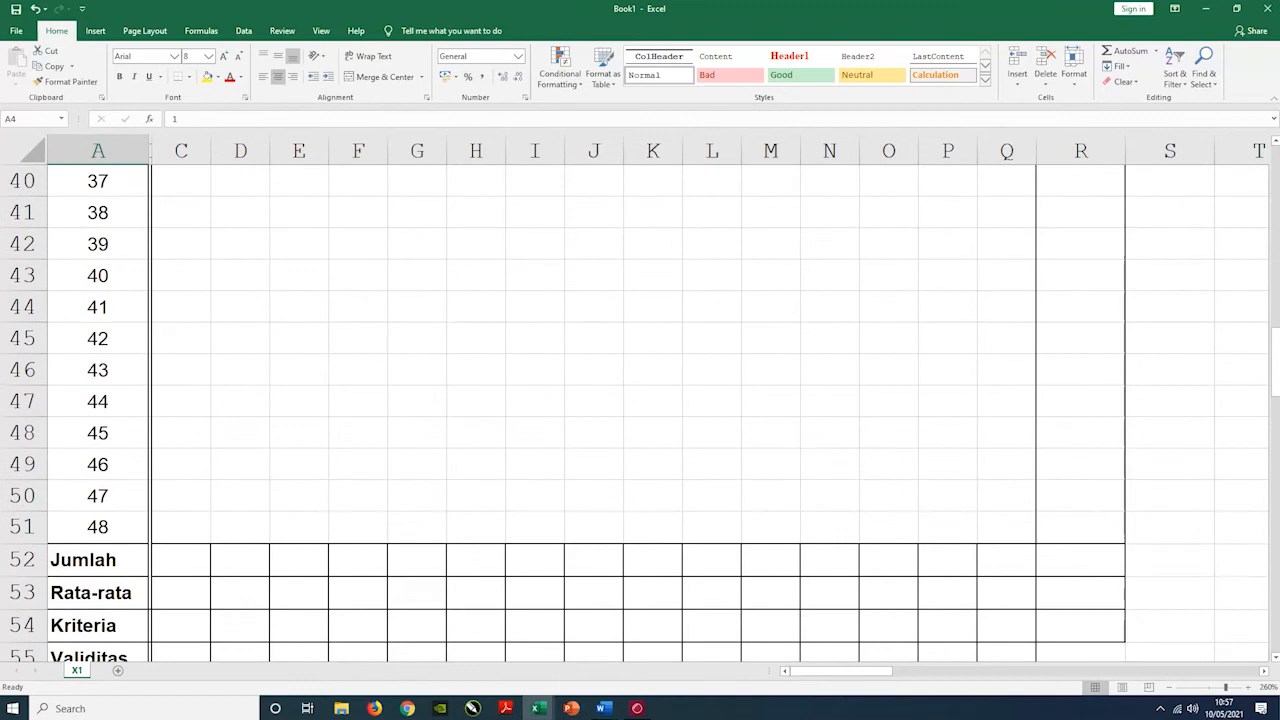
click(110, 527)
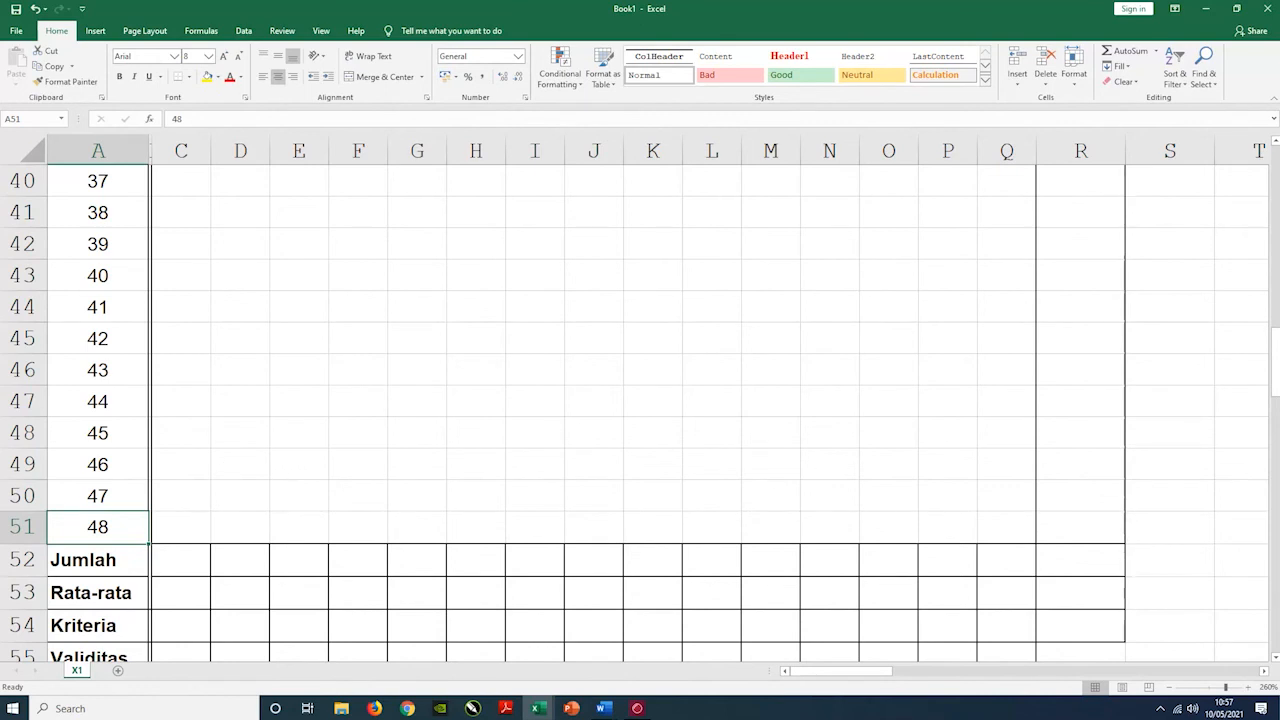
scroll(230, 462, up, 8)
scroll(225, 456, up, 5)
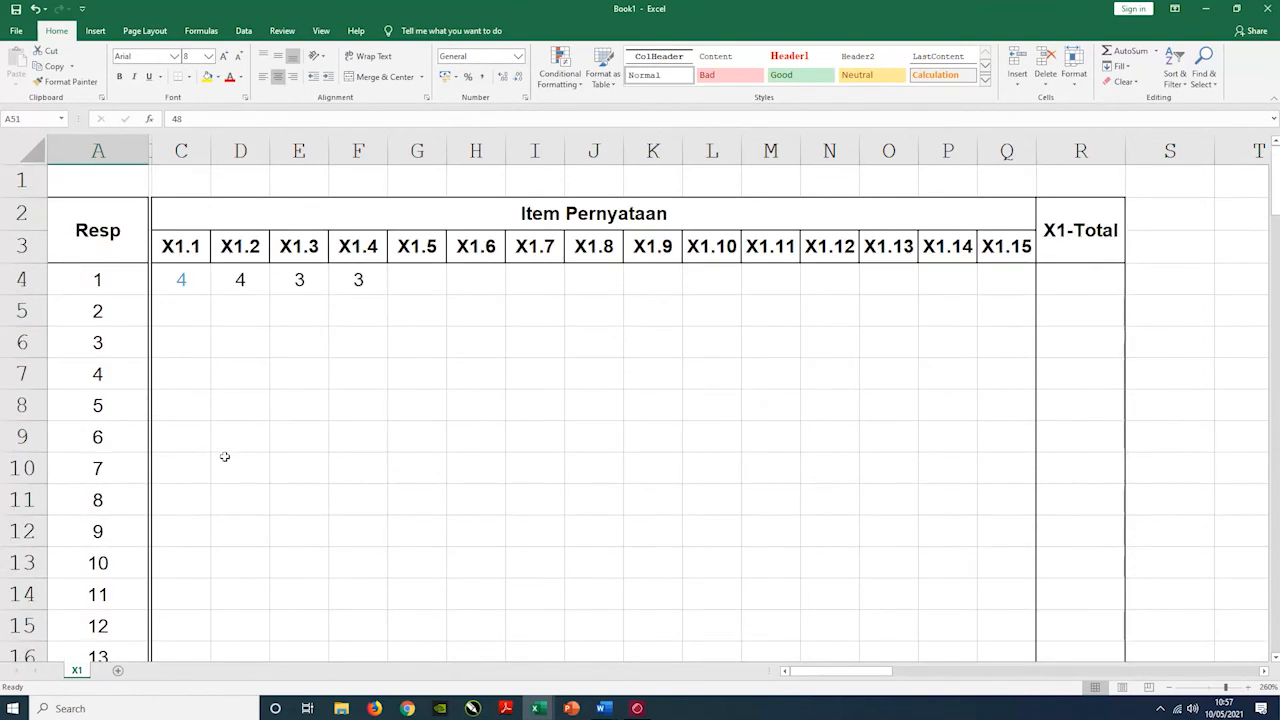
- Compare the rows for respondents 1 and 2 in the Resp column and locate the Item Pernyataan heading
click(117, 280)
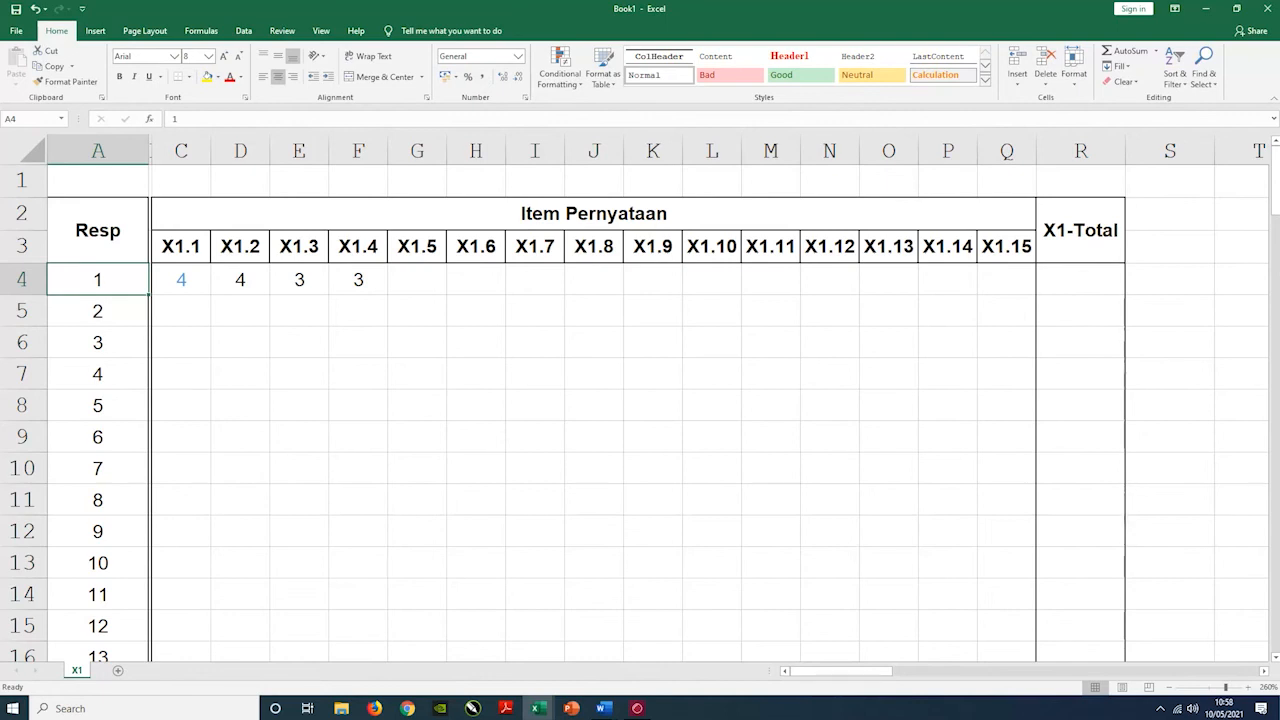
click(108, 312)
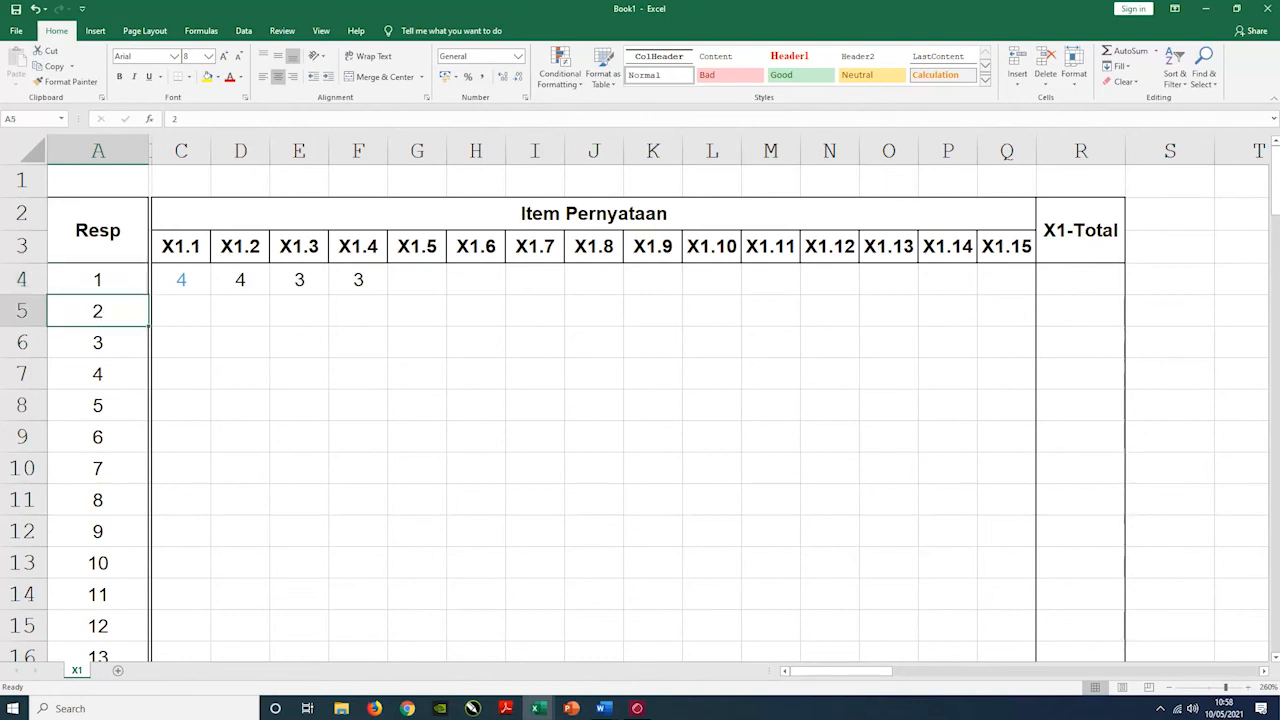
click(122, 287)
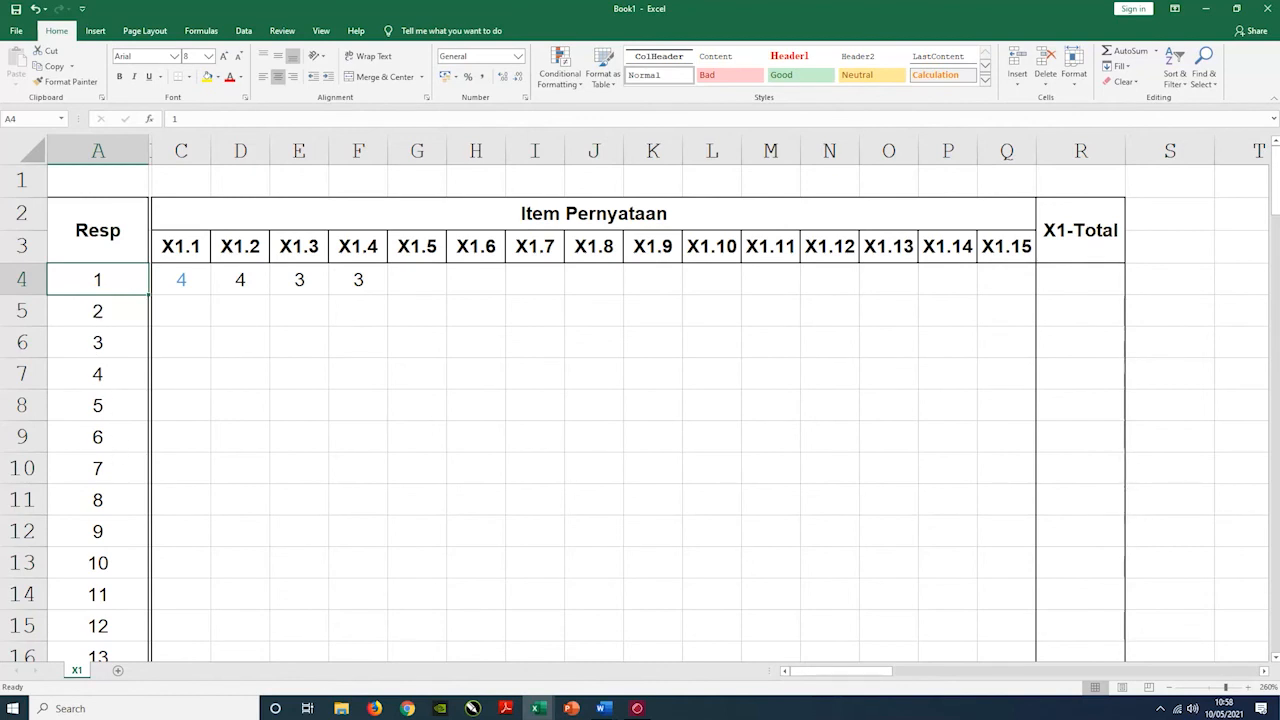
click(101, 312)
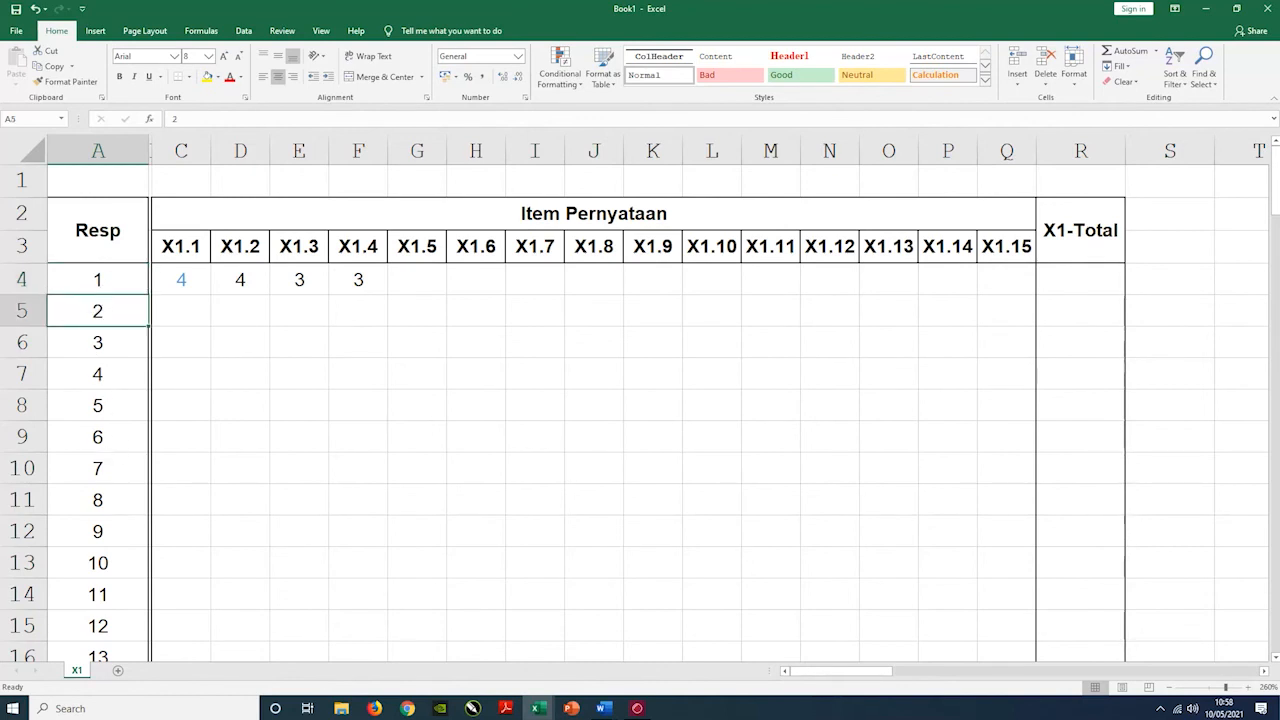
click(560, 214)
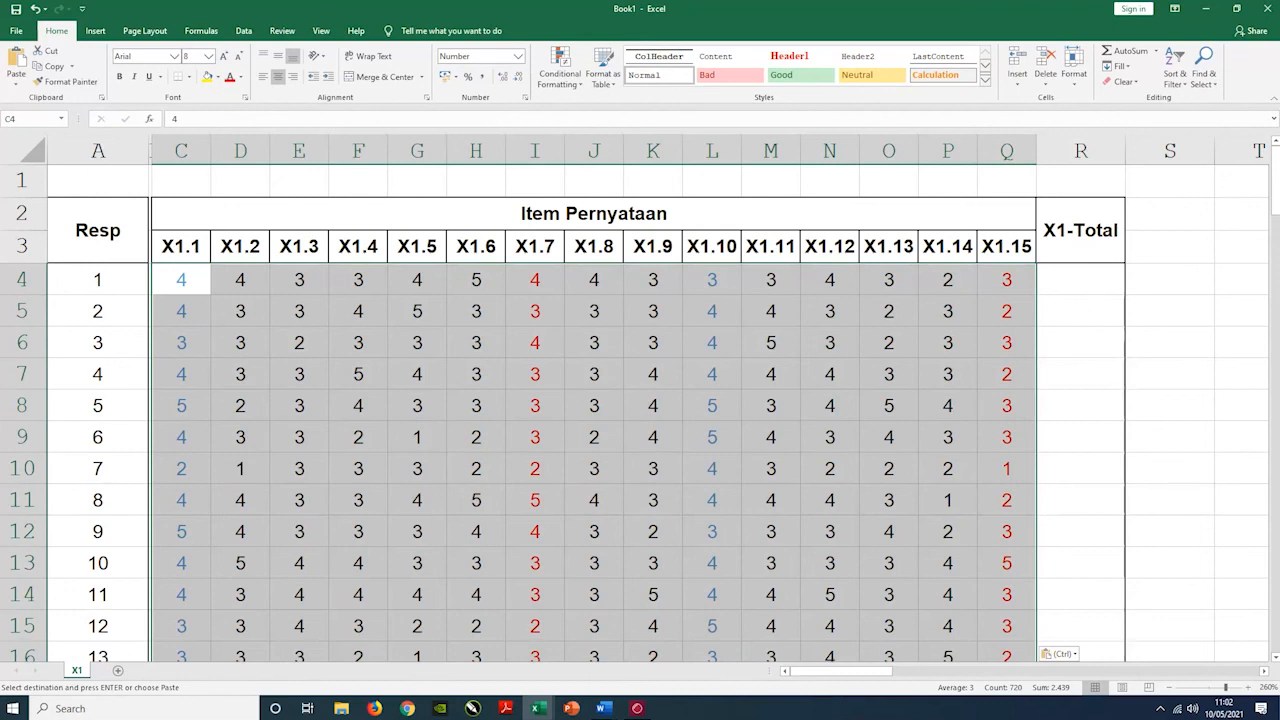
- Review the filled-in answer scores for respondents 1 to 48 across items X1.1 to X1.15
scroll(817, 437, down, 13)
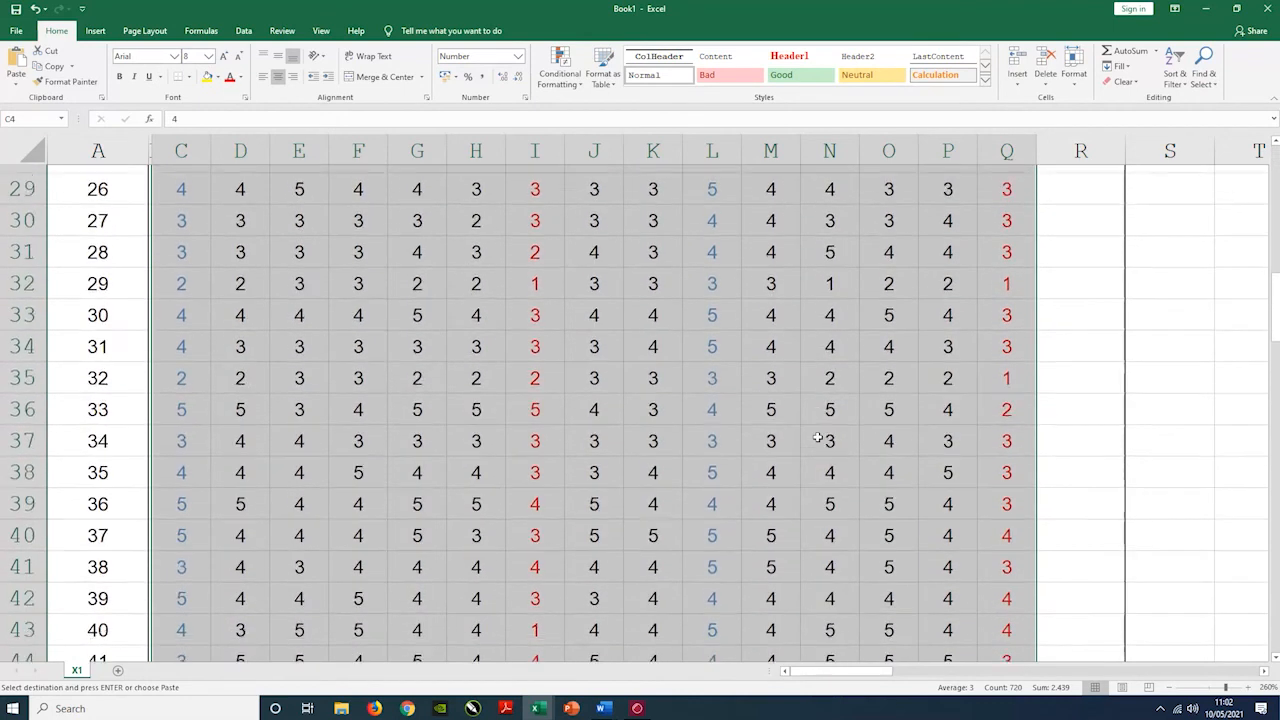
scroll(817, 437, up, 6)
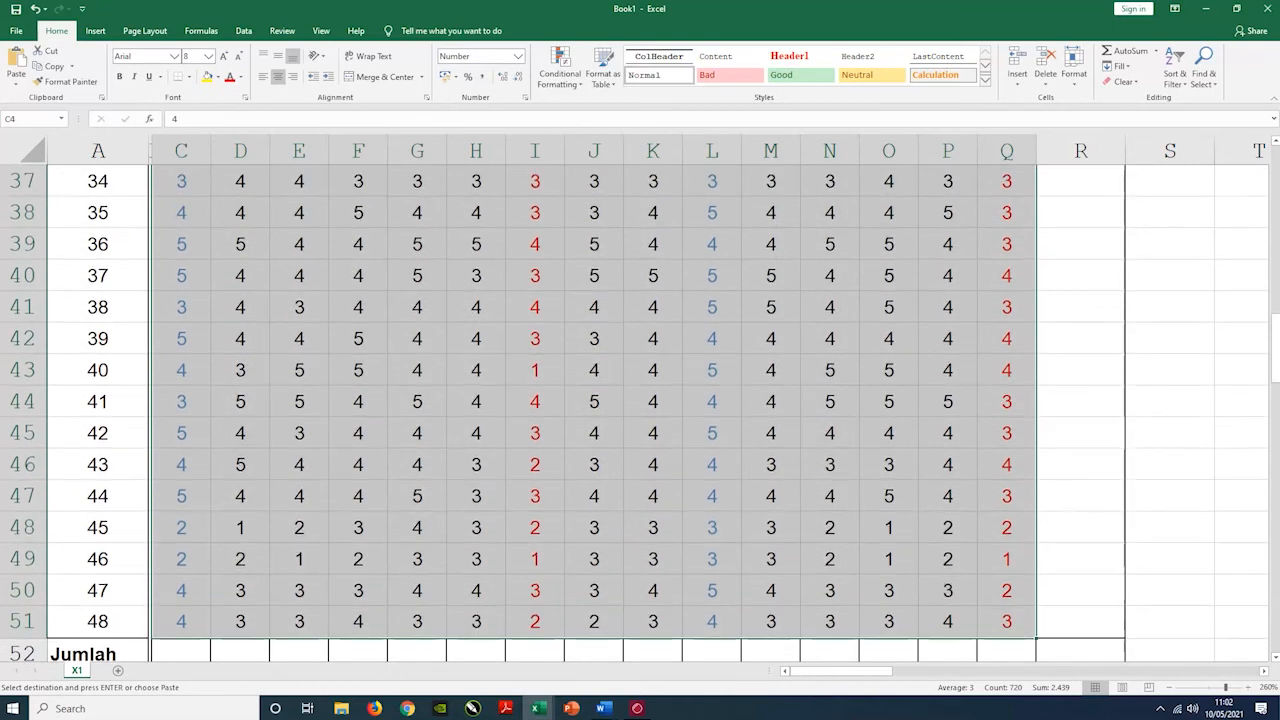
scroll(817, 437, up, 7)
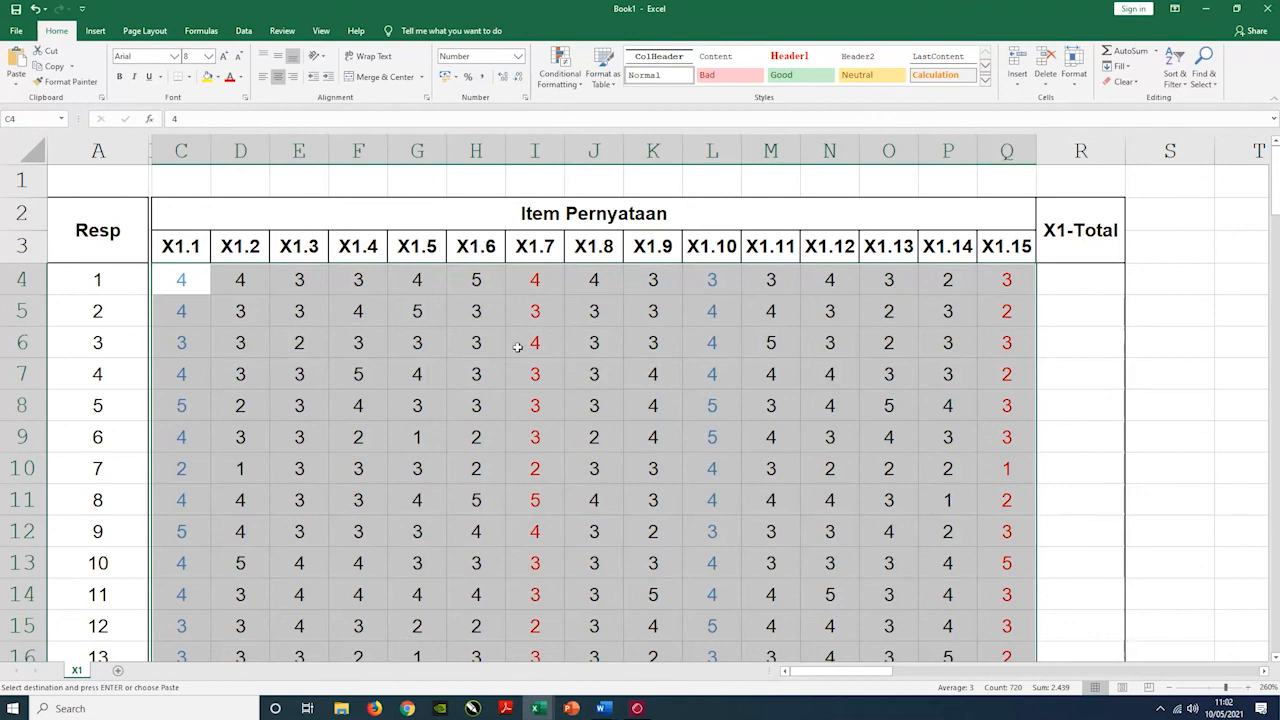
- Examine how respondent 6's row and the X1.5 column meet at one answer score, and follow that row across to X1.15
click(1080, 280)
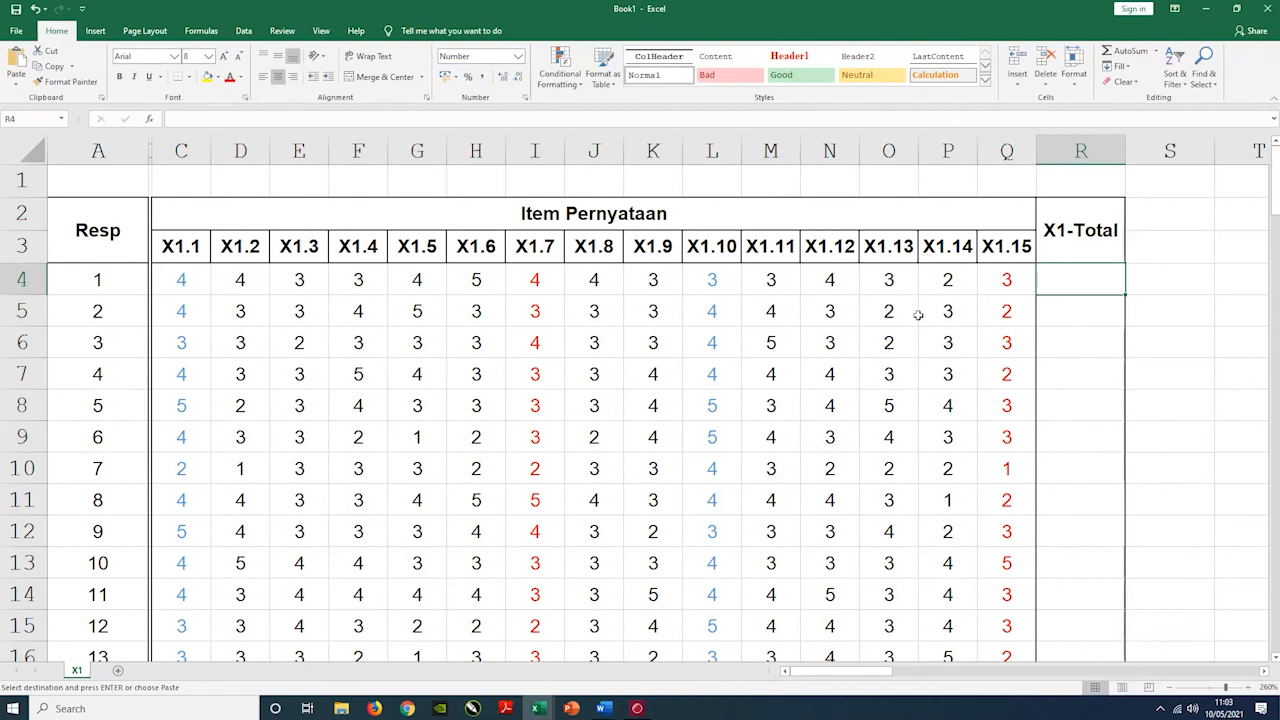
click(954, 343)
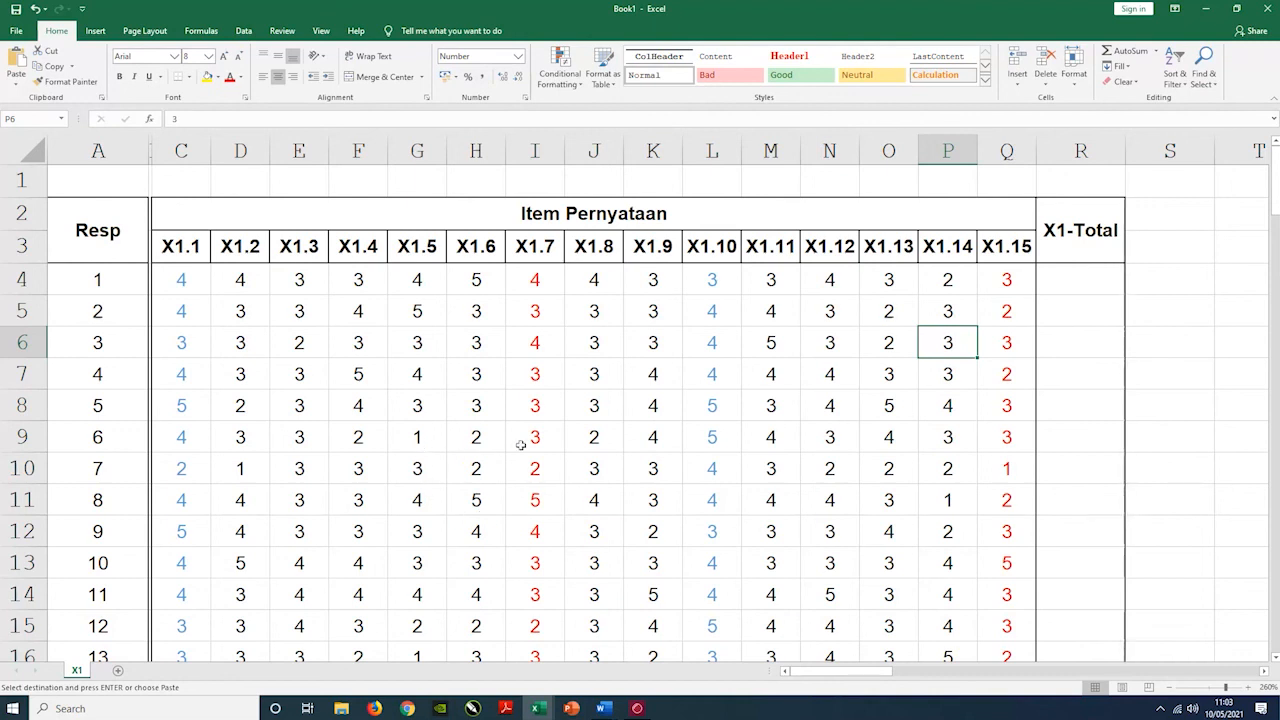
click(428, 438)
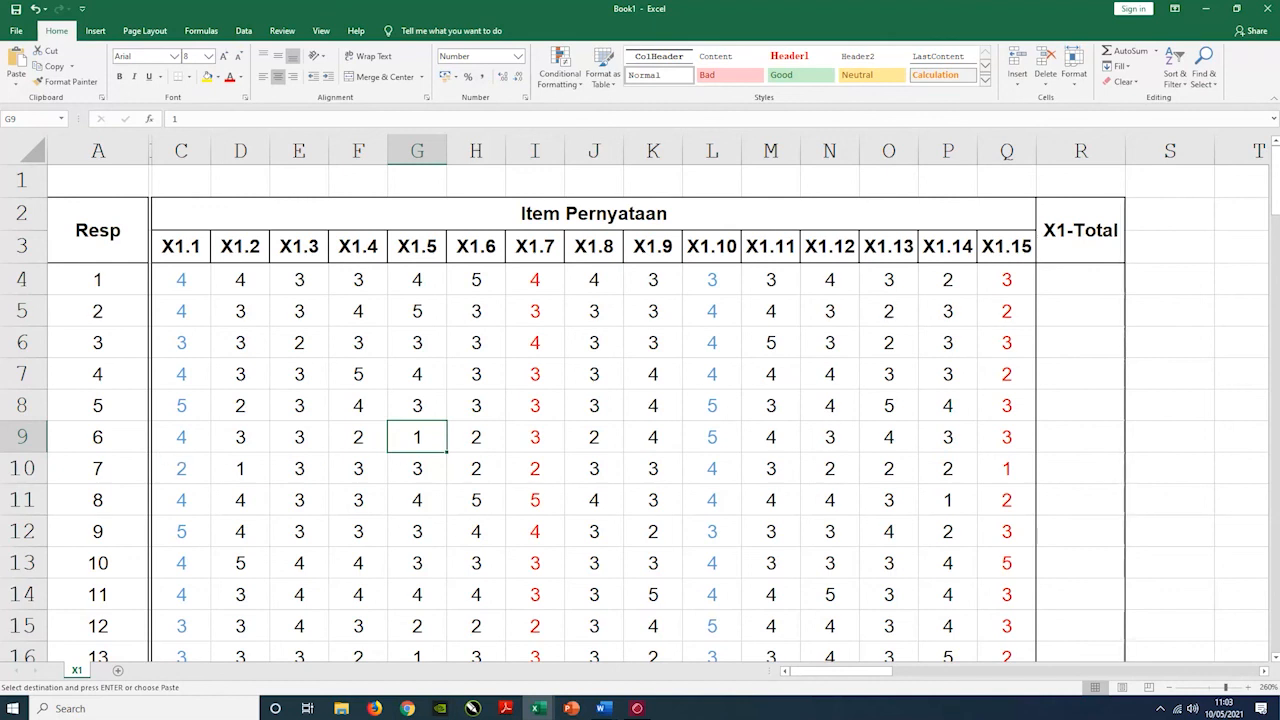
click(105, 443)
click(28, 440)
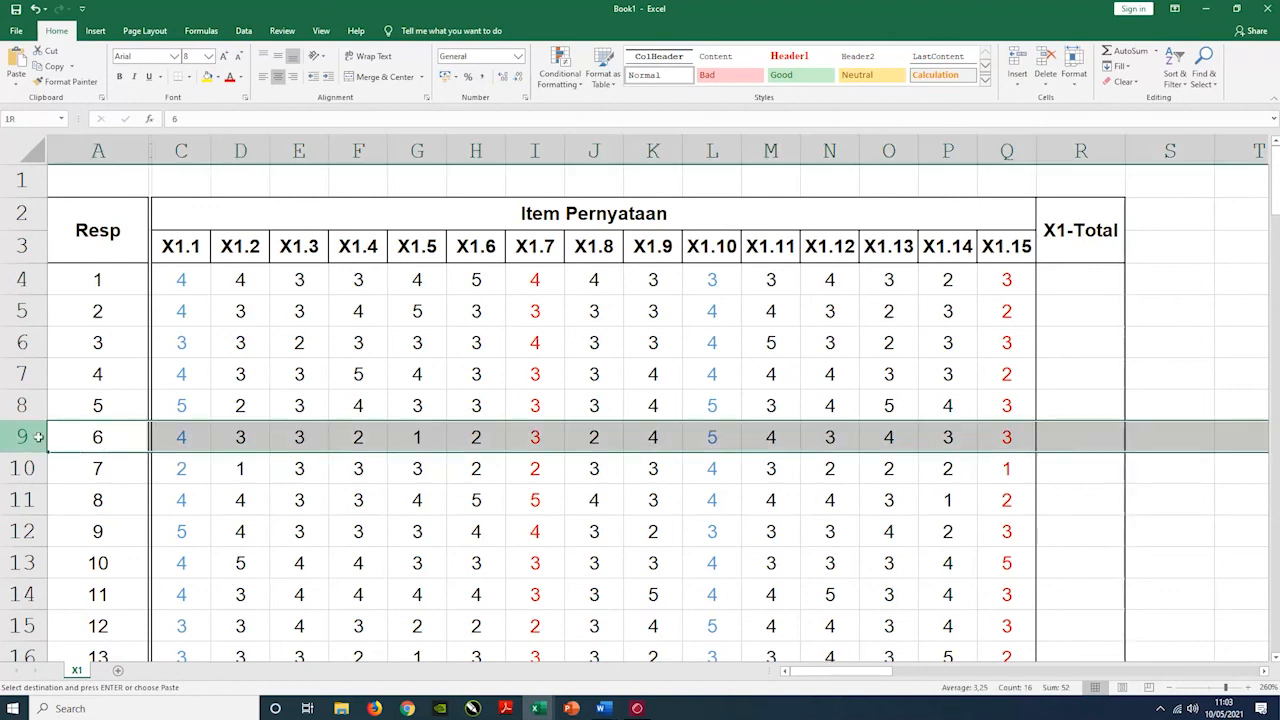
click(418, 437)
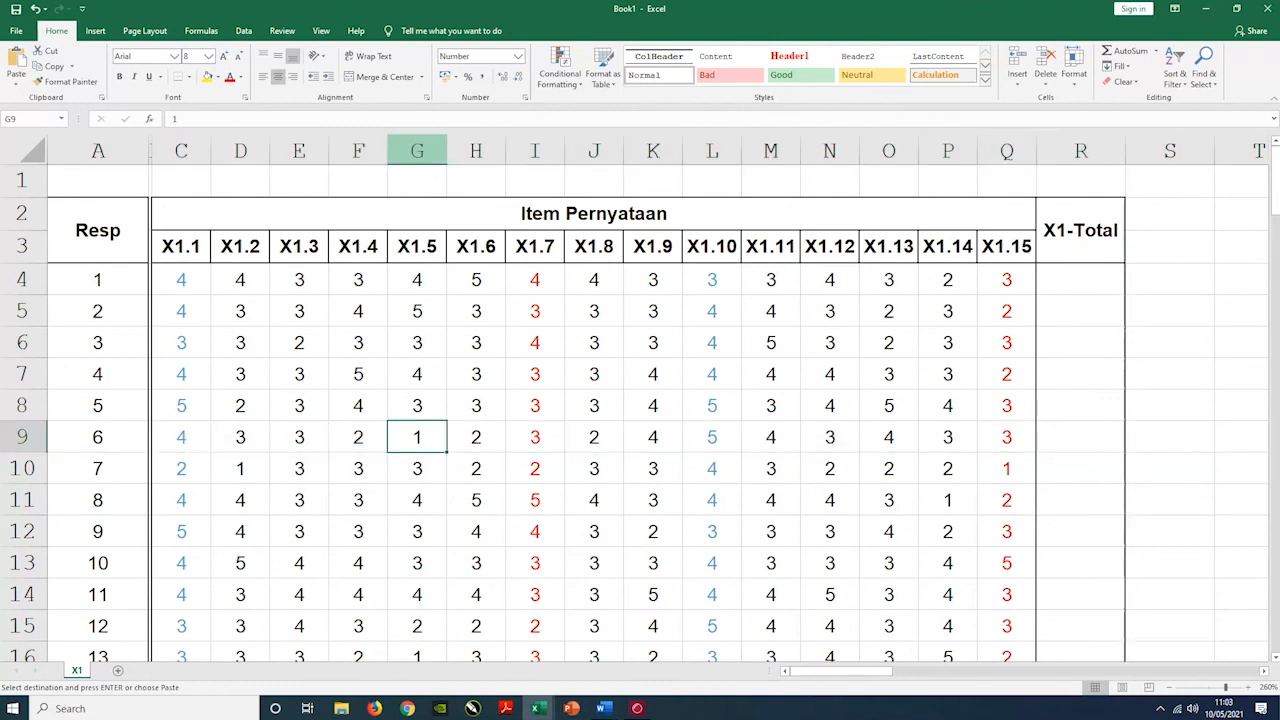
click(417, 150)
click(418, 436)
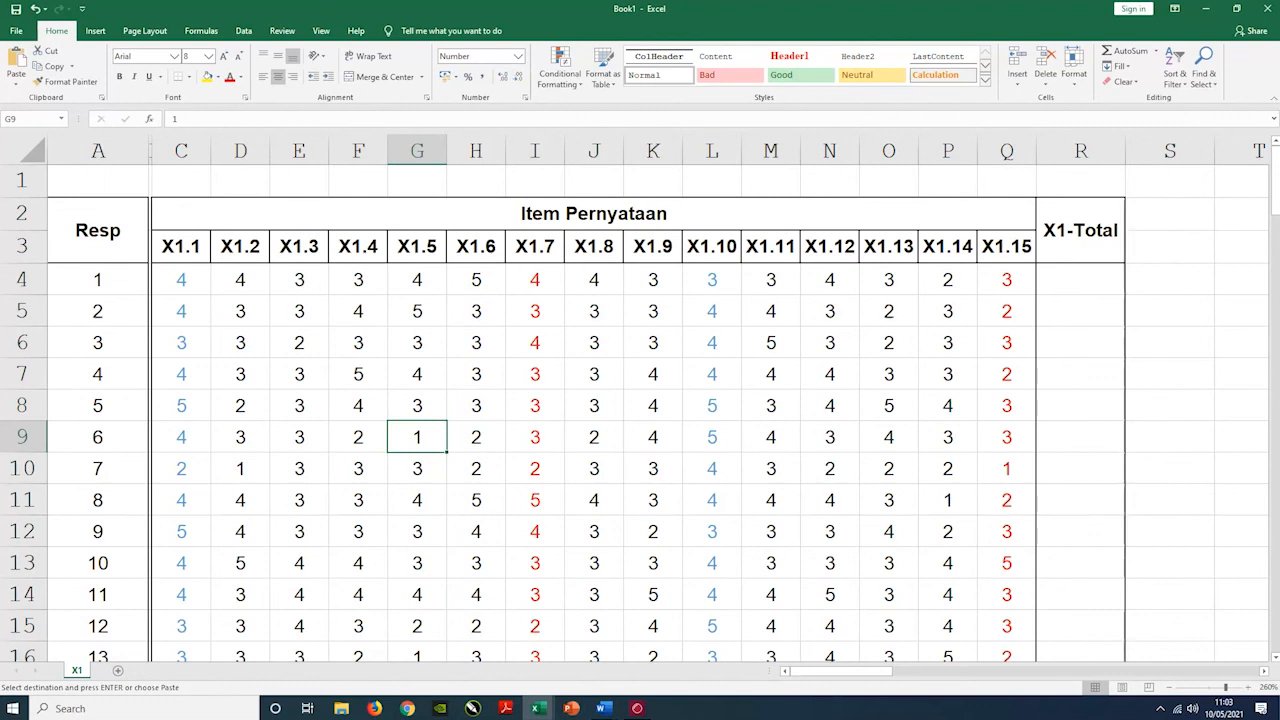
key(ctrl+Right)
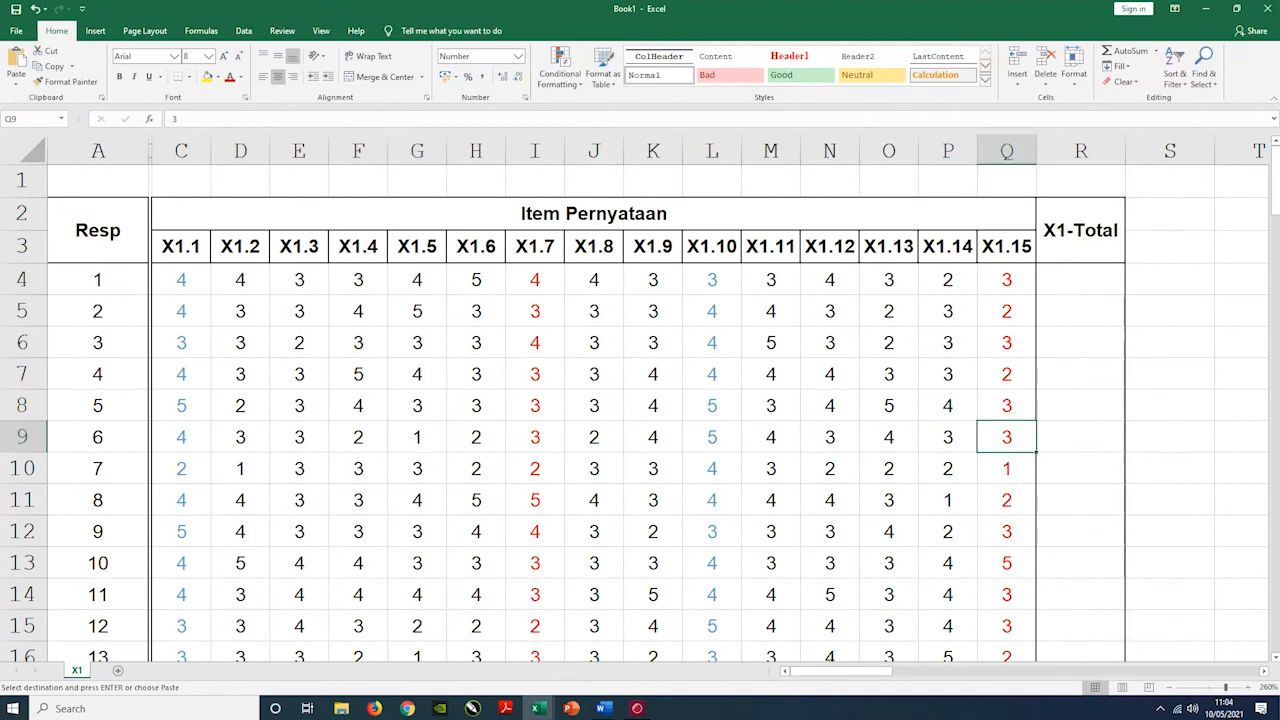